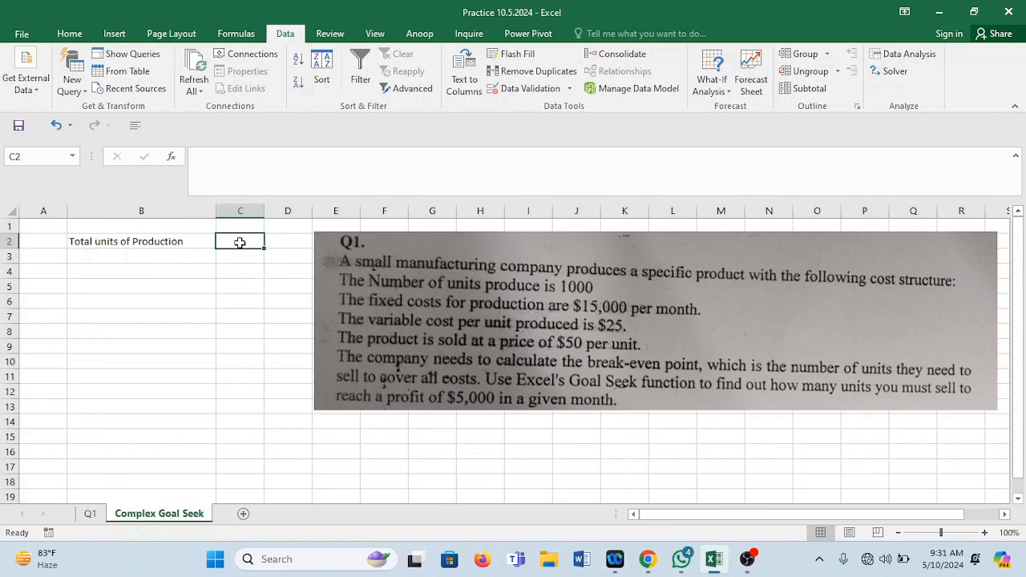
Enter 1000 in C2 as the total units of production
text(1000)
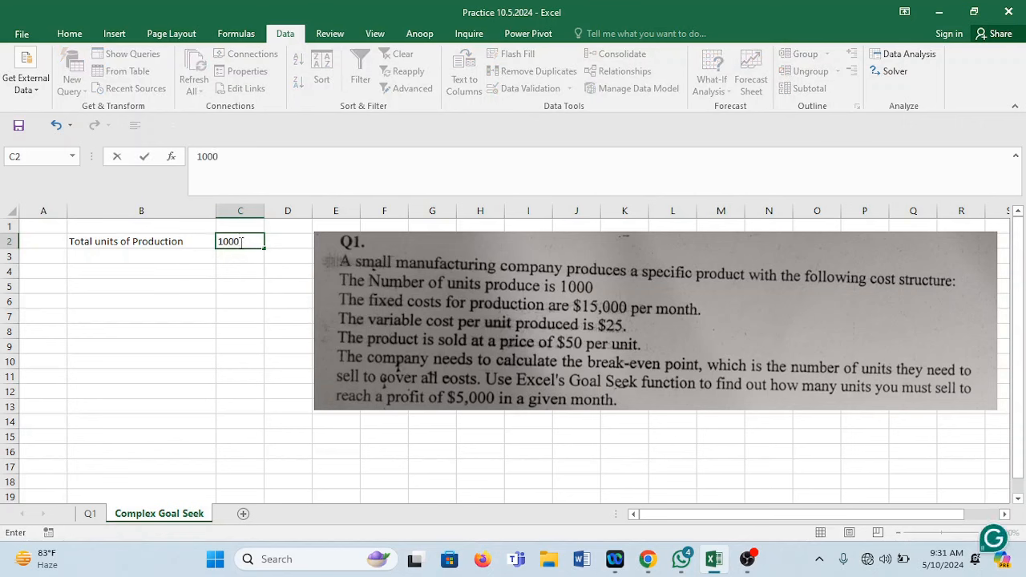
click(121, 269)
click(128, 251)
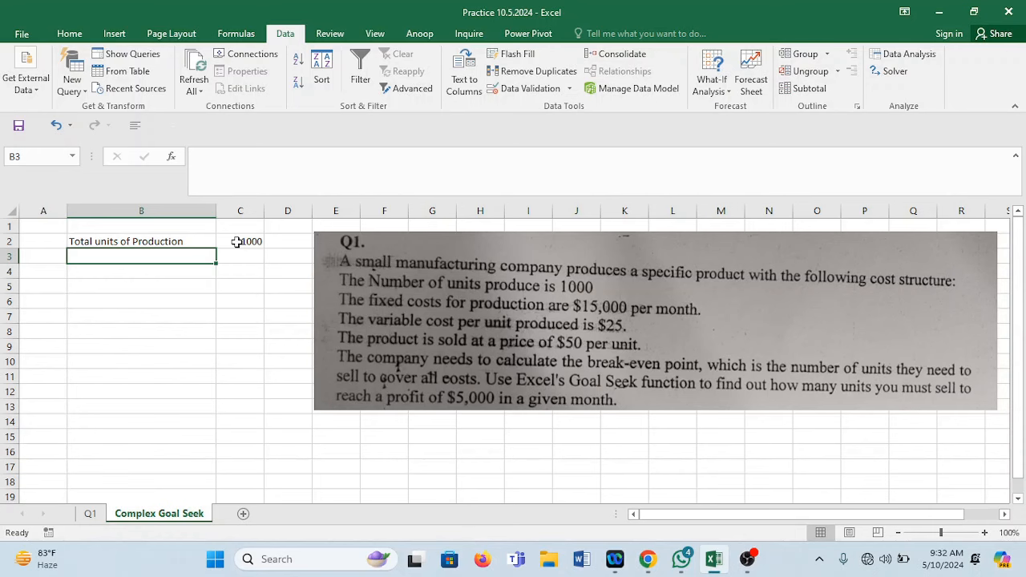
click(129, 242)
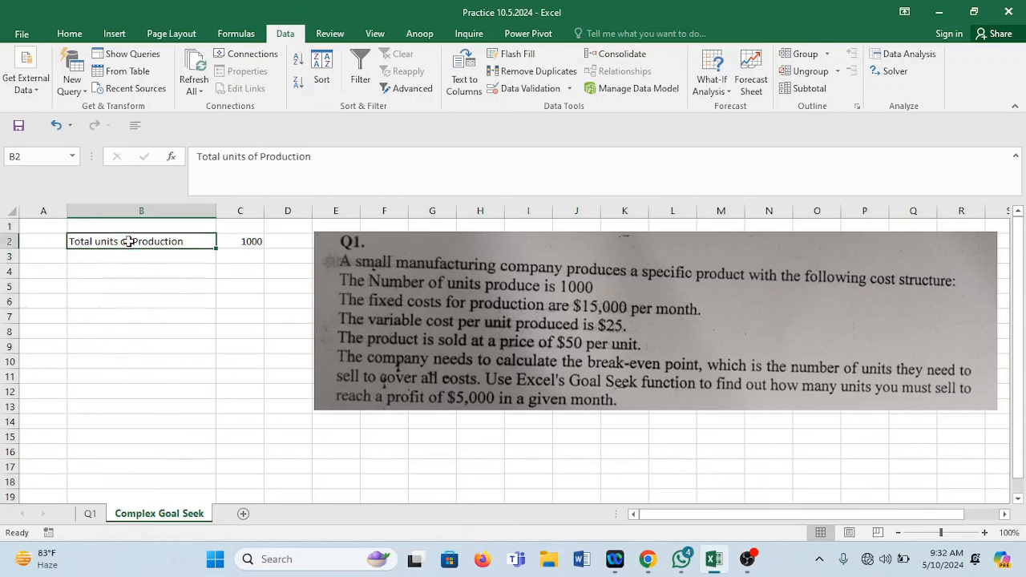
click(247, 241)
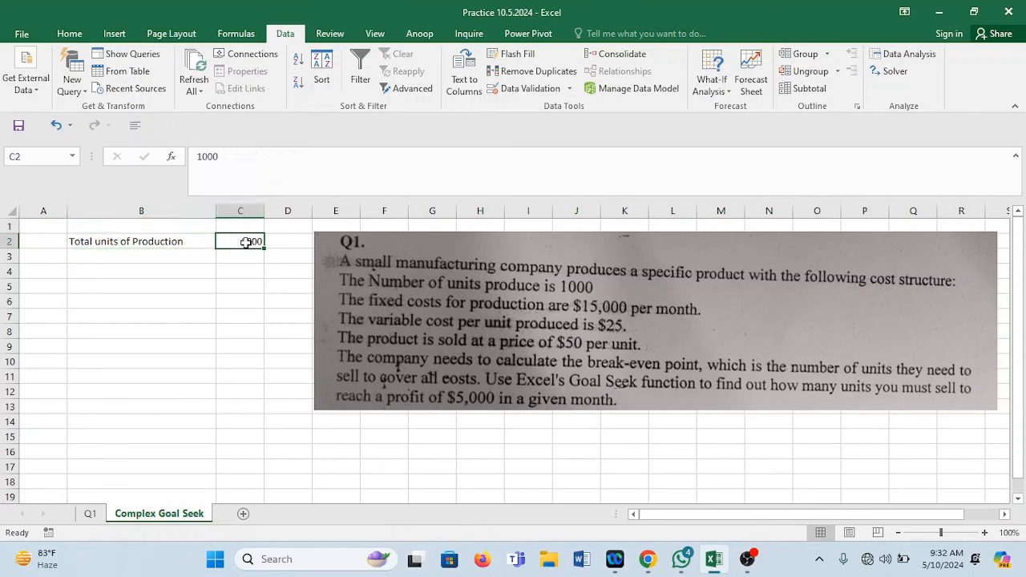
click(148, 258)
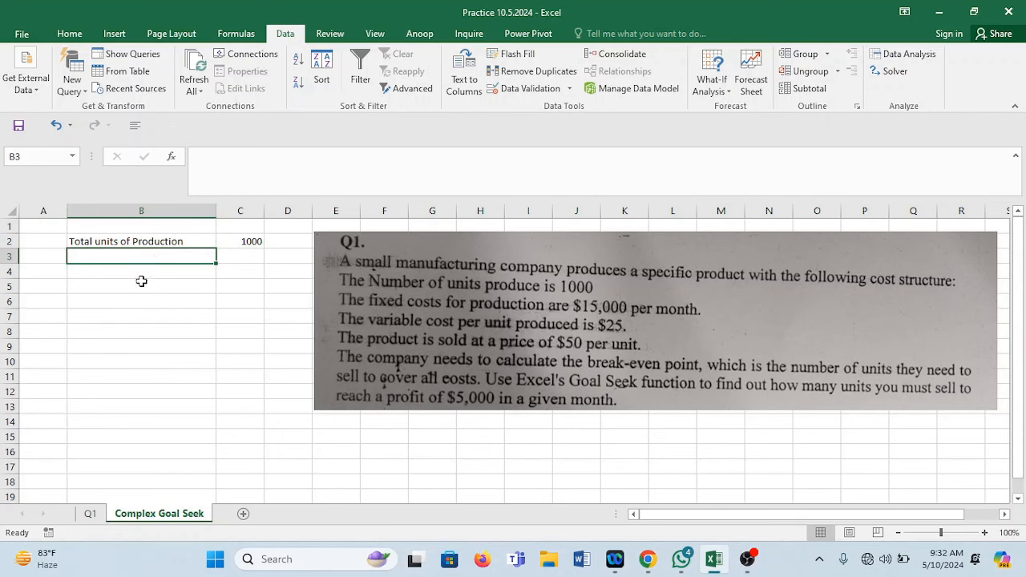
Label B5 "Fixed Cost" and enter 15000 beside it in C5
click(136, 287)
text(F)
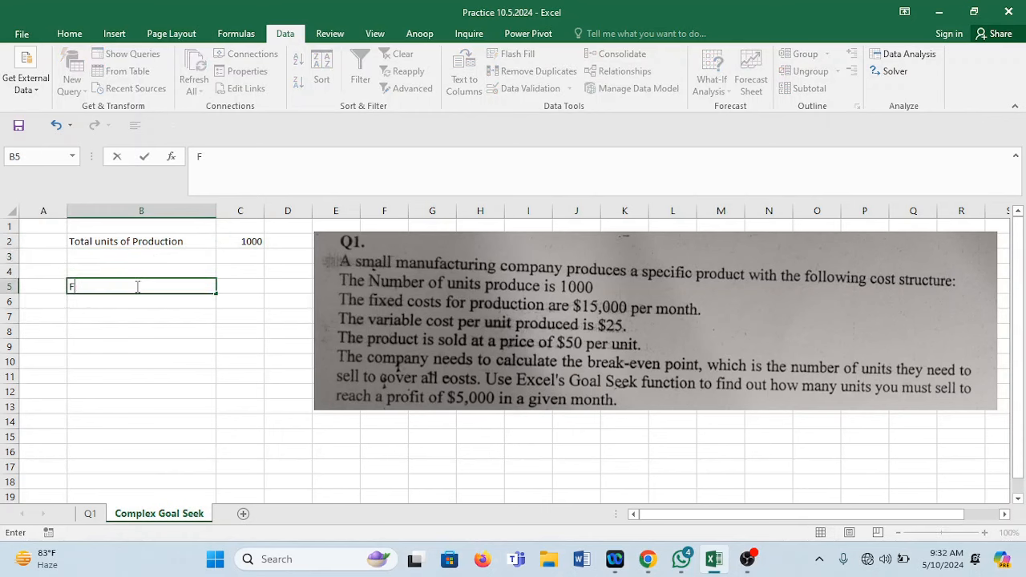
text(ixed Cost)
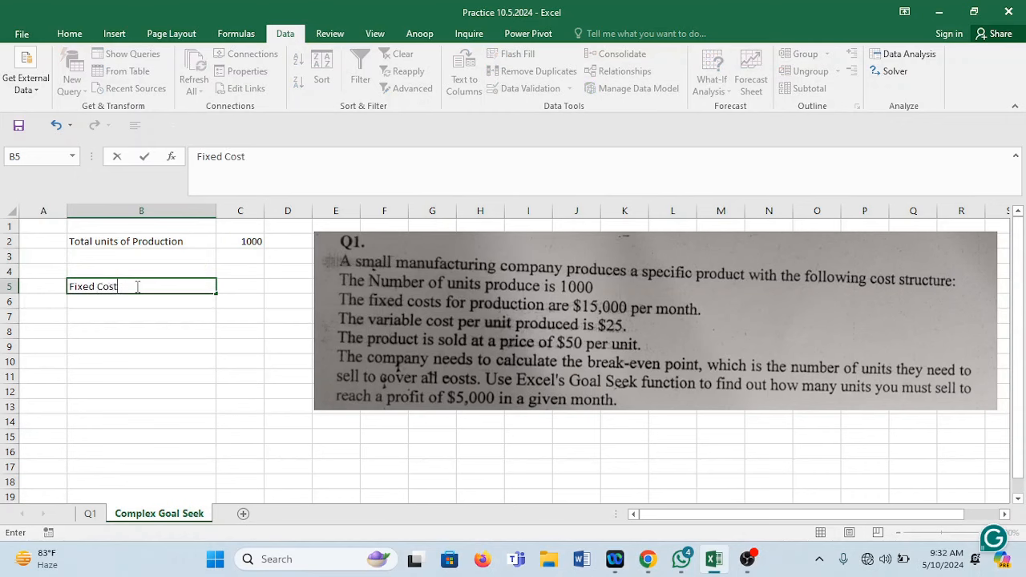
click(250, 284)
text(15000)
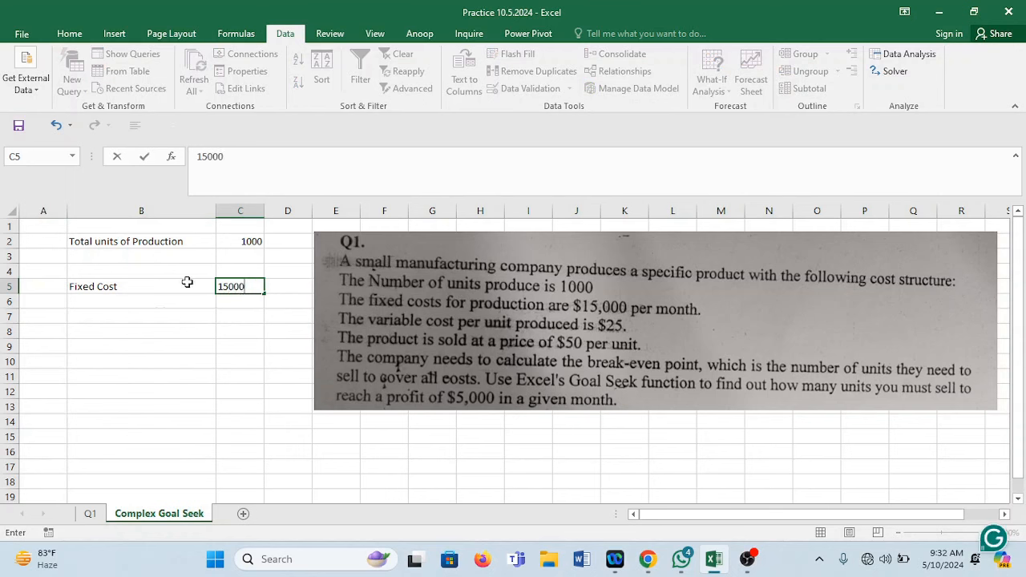
Label B6 "Variable Cost" and enter 25 beside it in C6
click(150, 301)
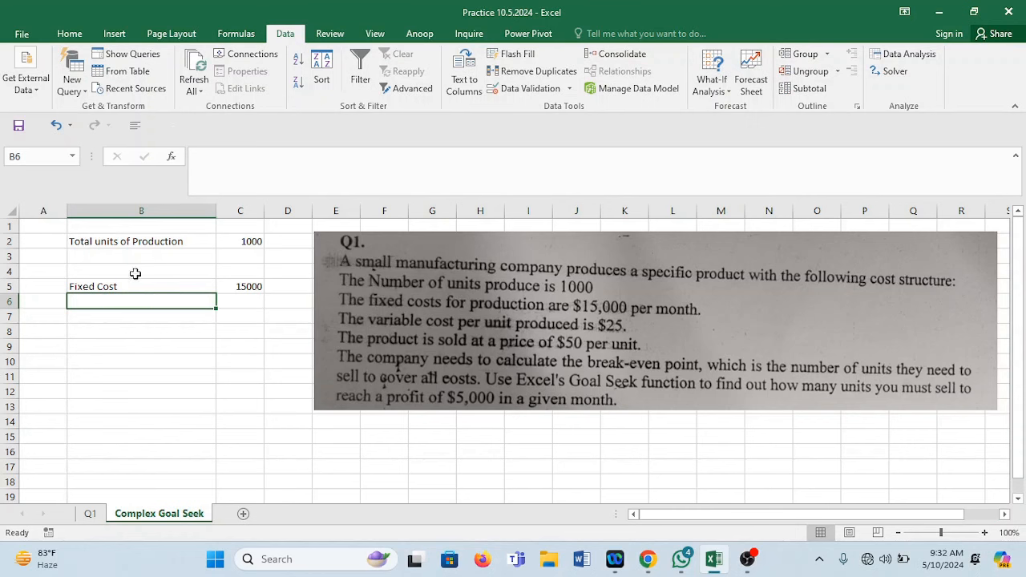
text(Vari)
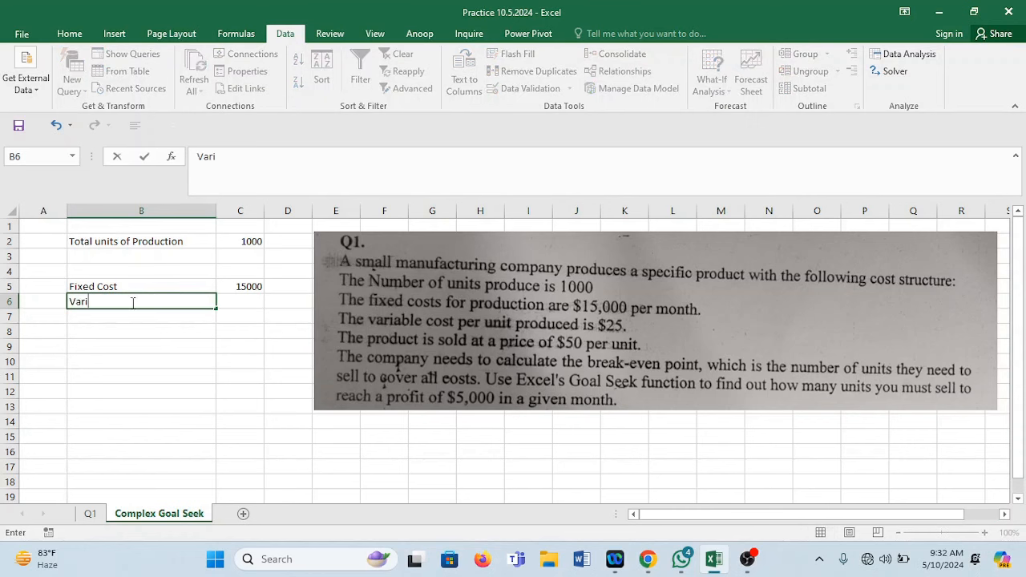
text(able Cost)
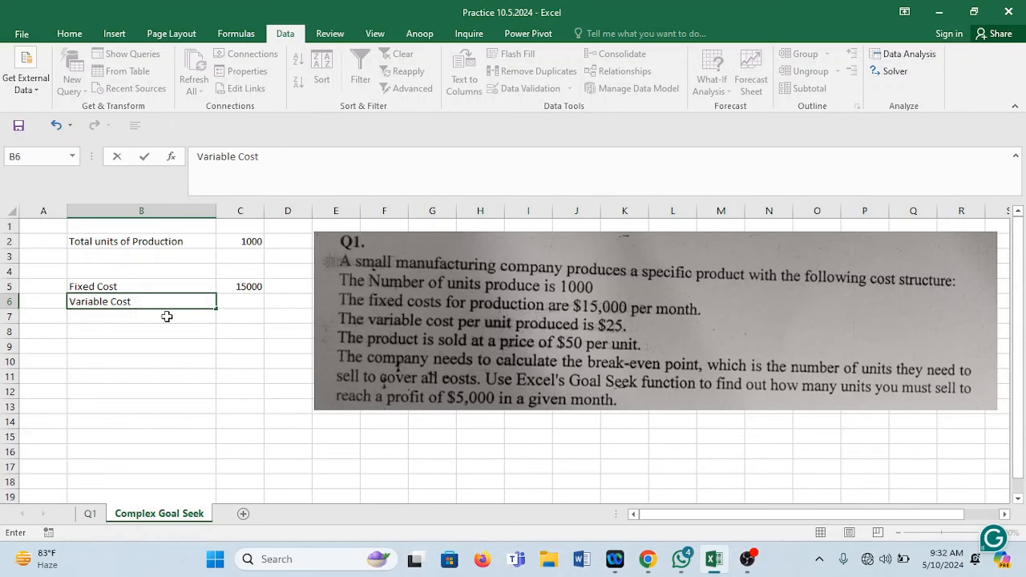
click(239, 304)
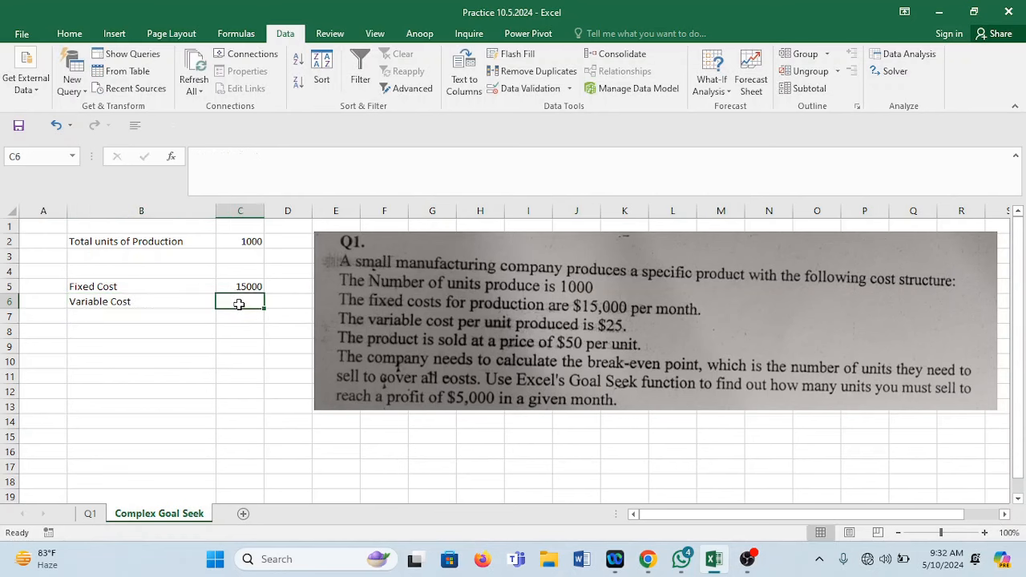
double_click(184, 303)
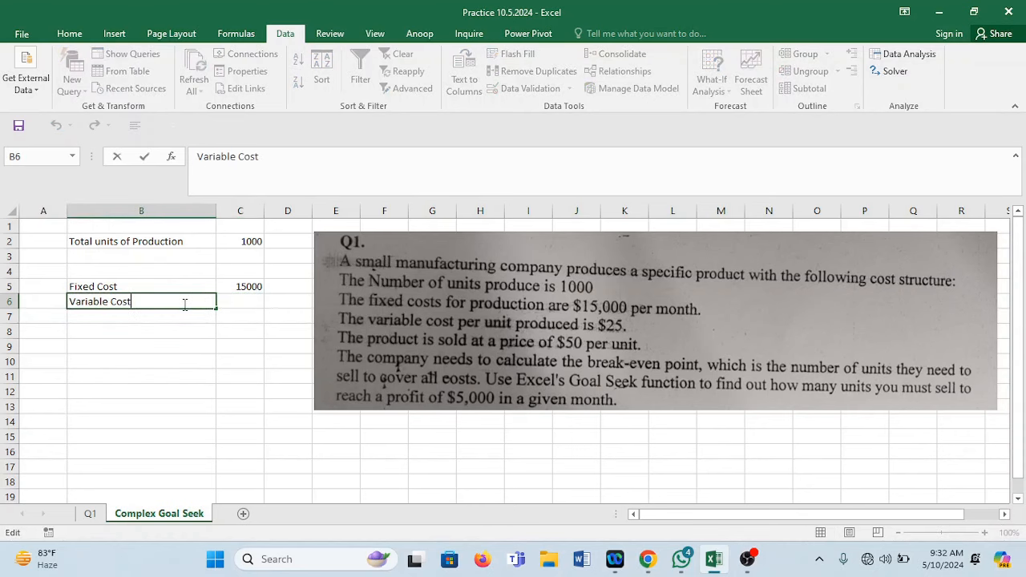
click(239, 304)
text(25)
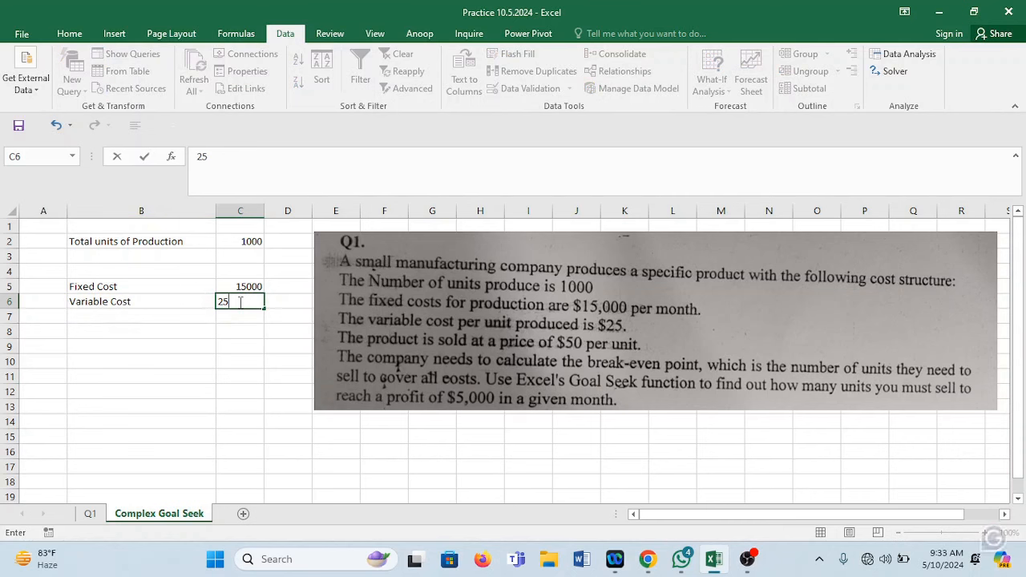
click(261, 335)
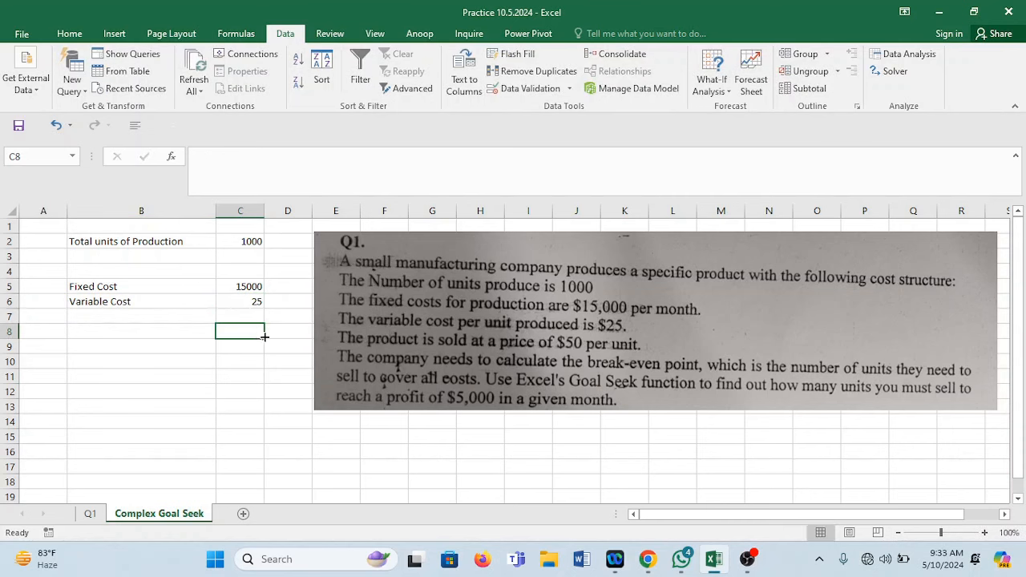
Label B7 "TVC" and calculate it in C7 as units of production times variable cost, =C2*C6
click(194, 312)
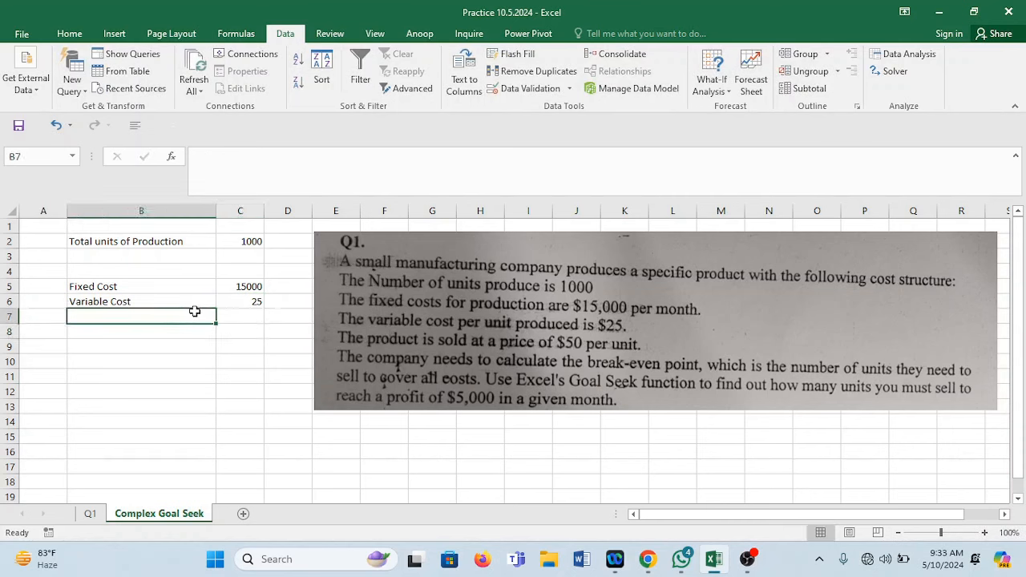
text(TVC)
click(238, 319)
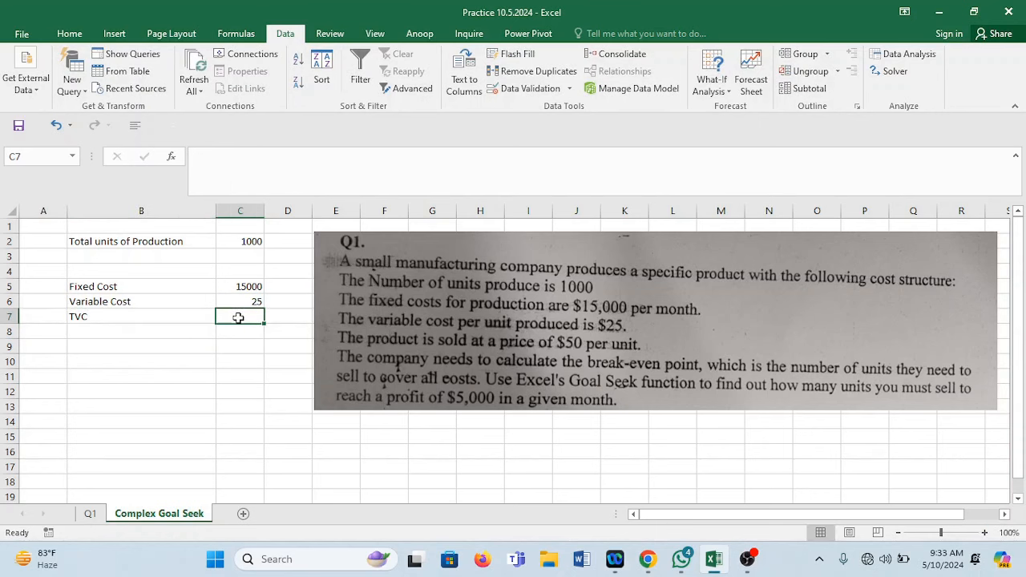
text(=)
click(250, 243)
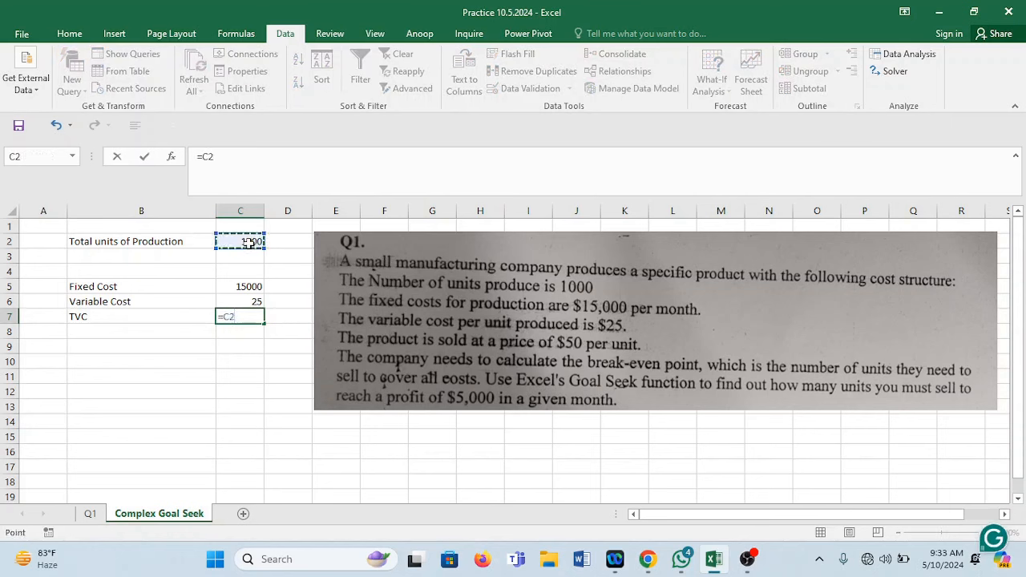
text(*)
click(250, 301)
key(ctrl+Return)
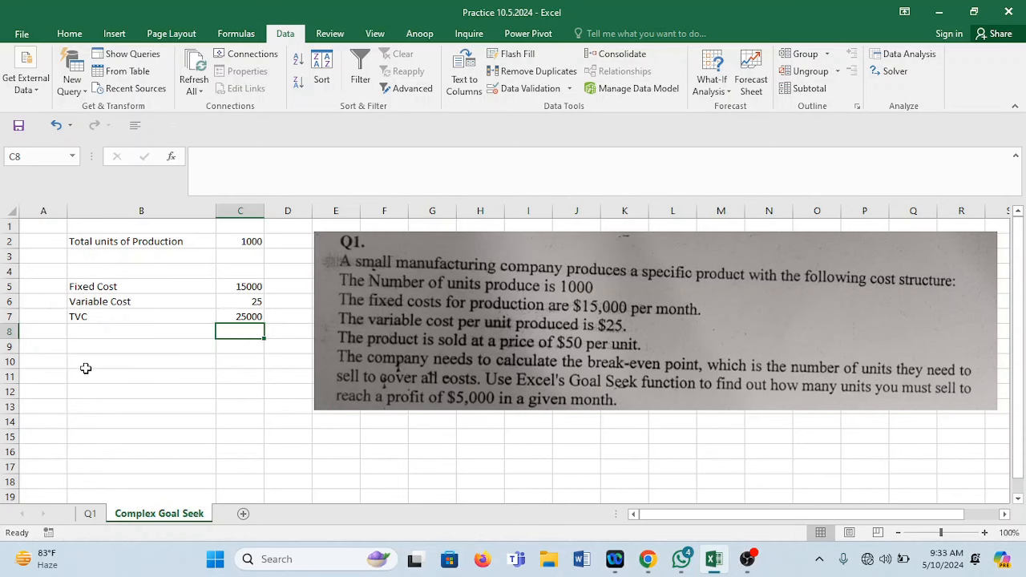
Label B8 "Total Cost (FC + VC)" and calculate it in C8 with the formula =C5+C7
click(133, 330)
text(Total COst)
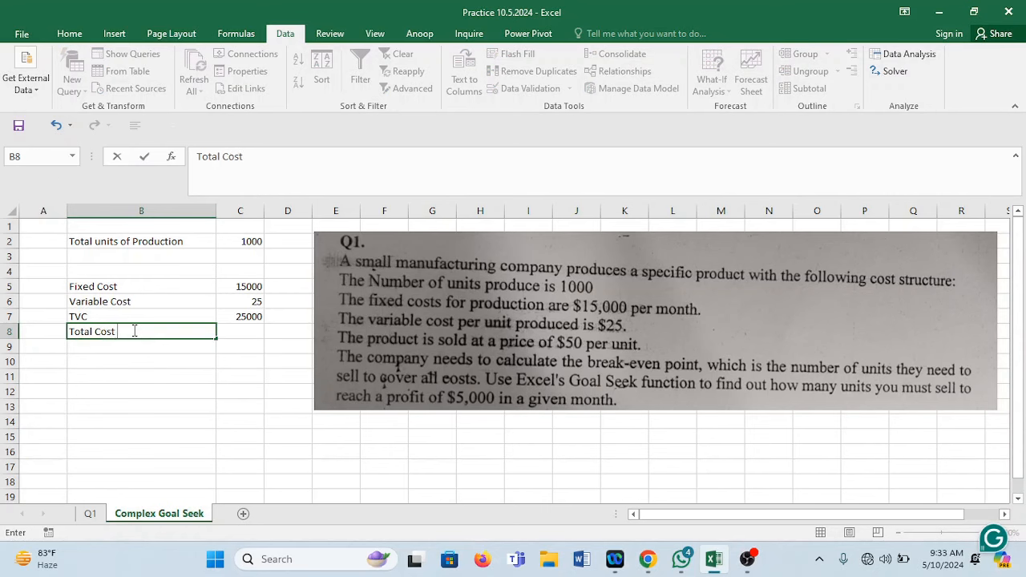
text( (FC + VC))
click(183, 374)
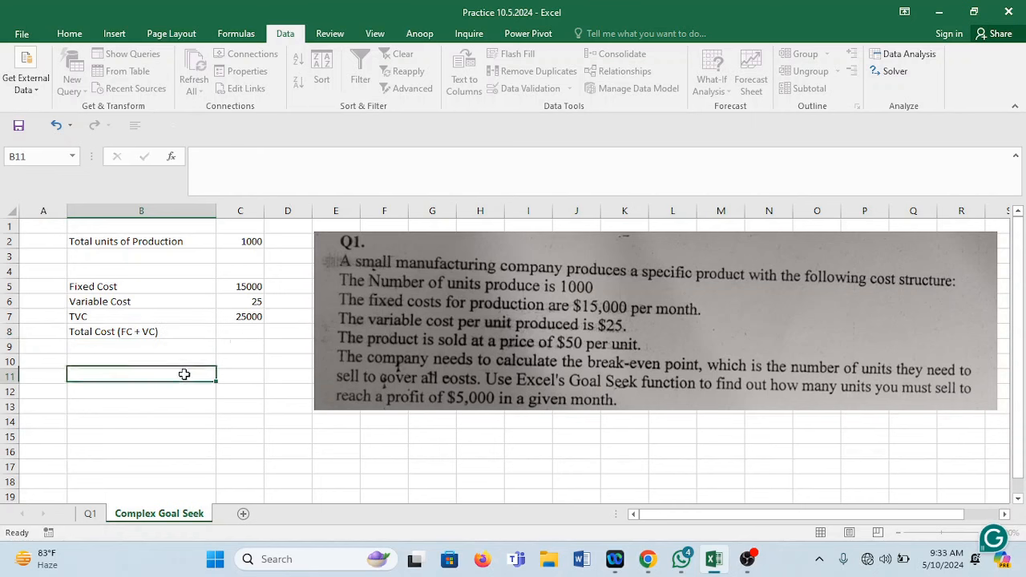
click(245, 333)
text(=)
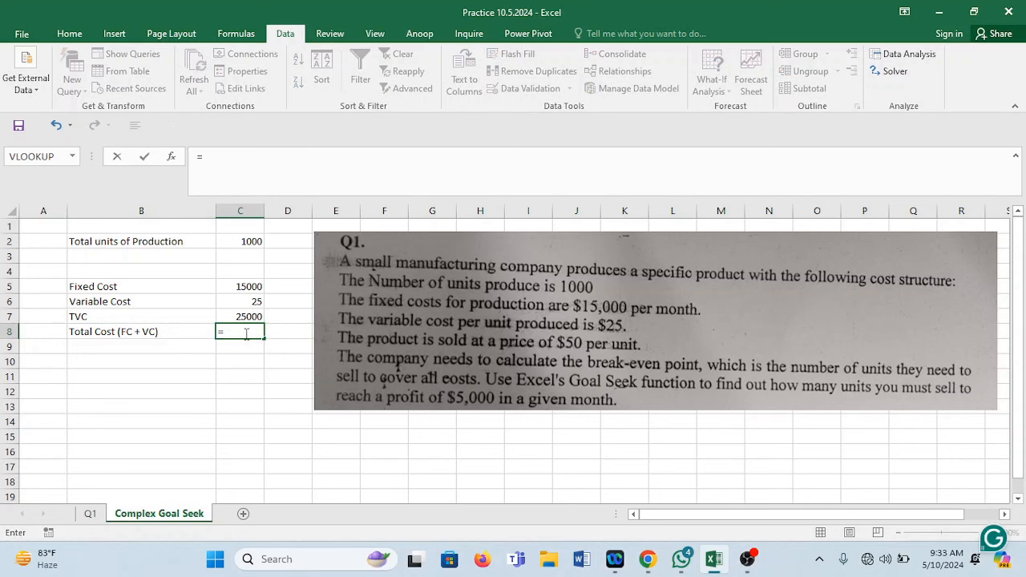
click(223, 285)
text(+)
click(230, 316)
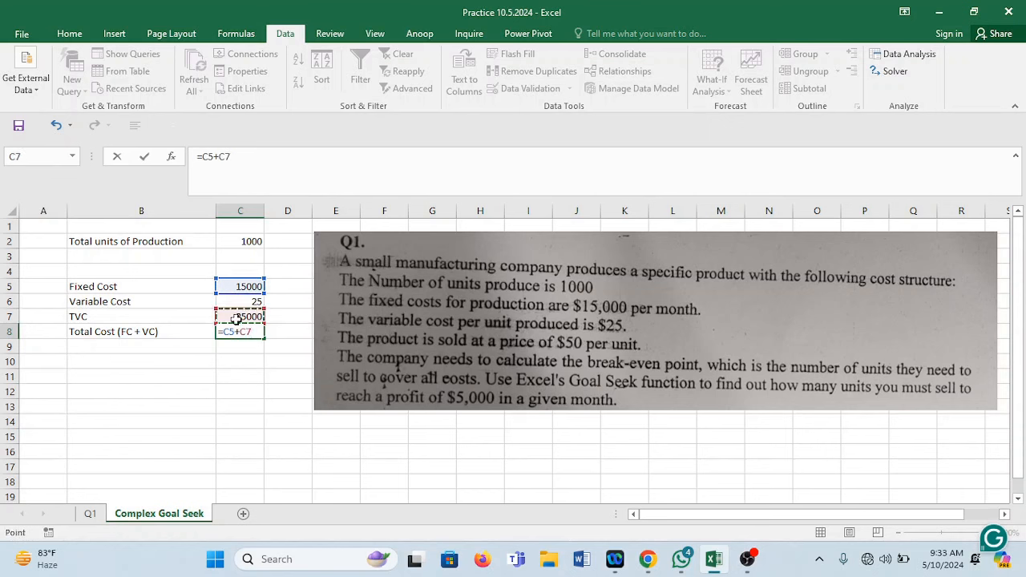
key(Return)
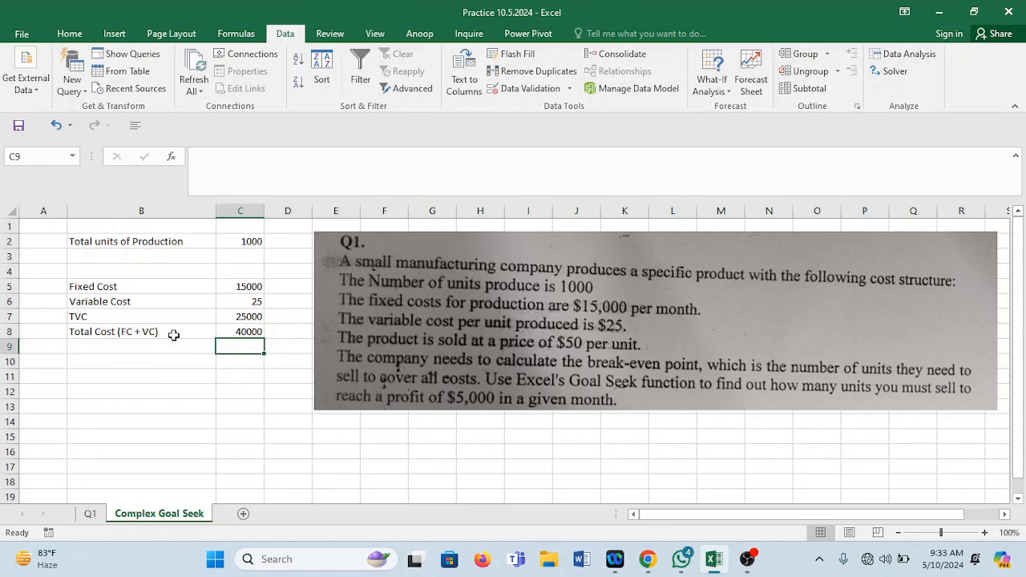
Make the total cost value in C8 and the production units value in C2 bold
click(202, 334)
click(248, 332)
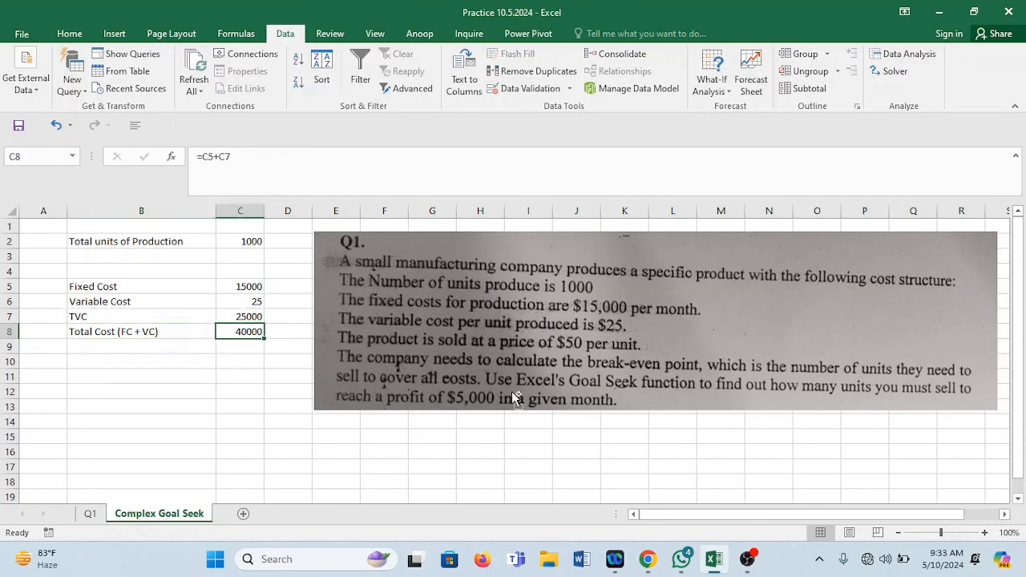
key(ctrl+b)
click(248, 239)
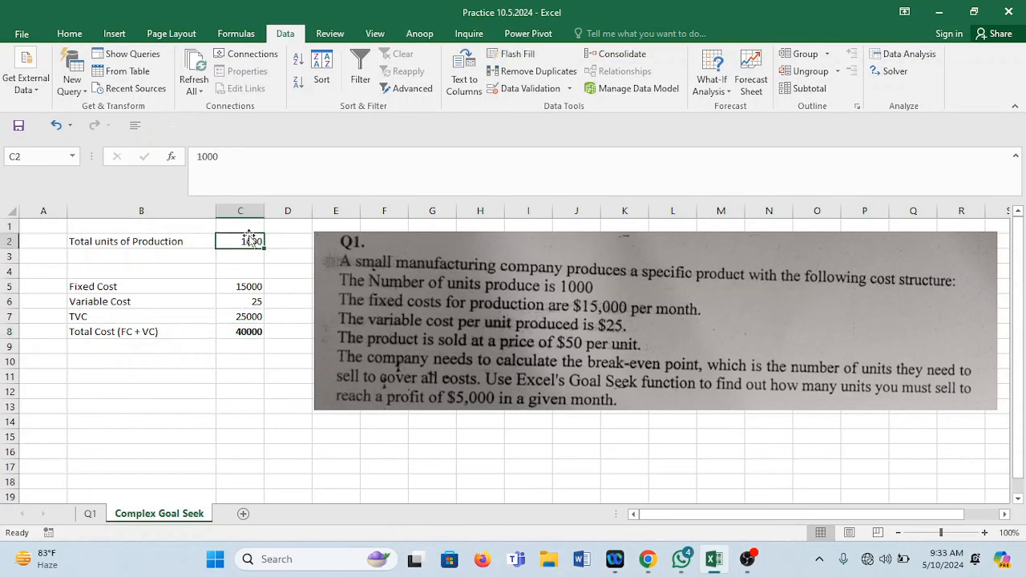
click(205, 420)
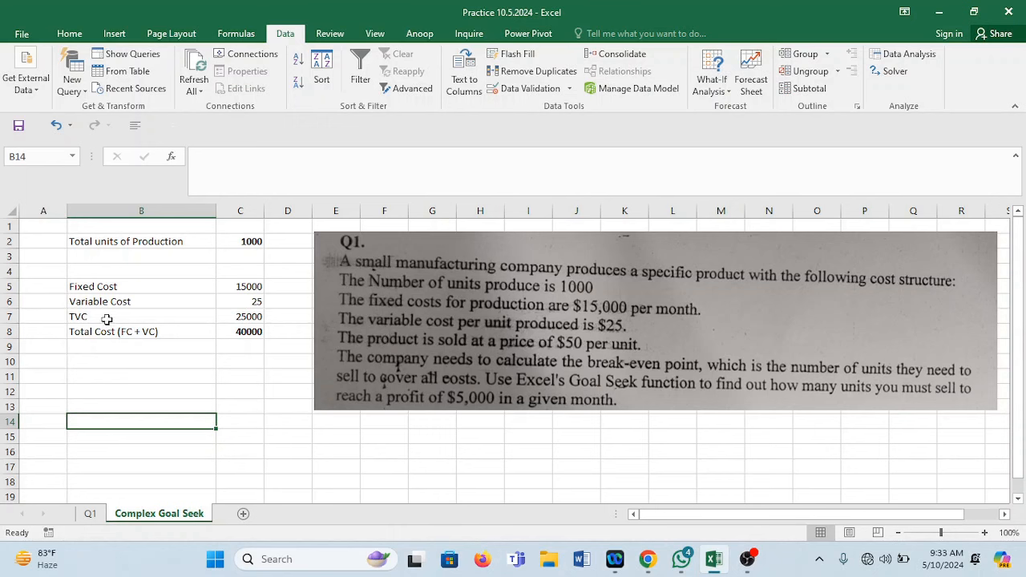
Label B3 "Sprice" for the selling price and enter 50 beside it in C3
click(118, 258)
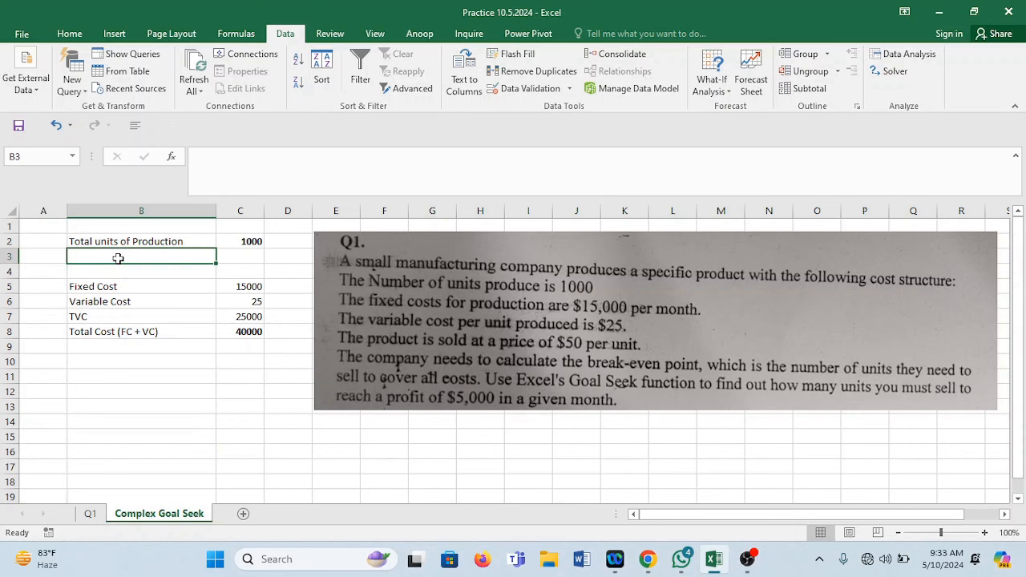
text(SPric)
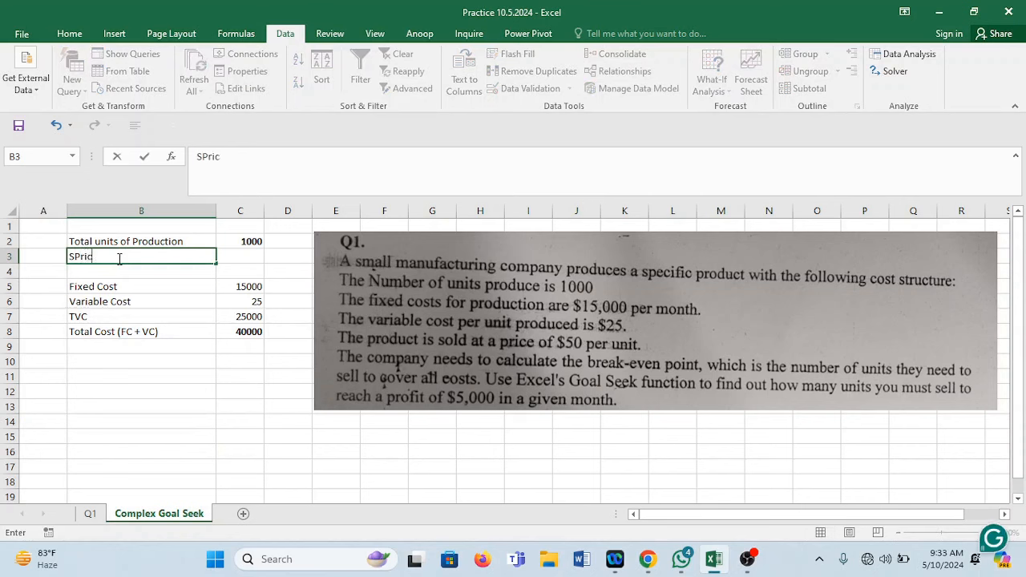
text(e)
click(243, 255)
text(5)
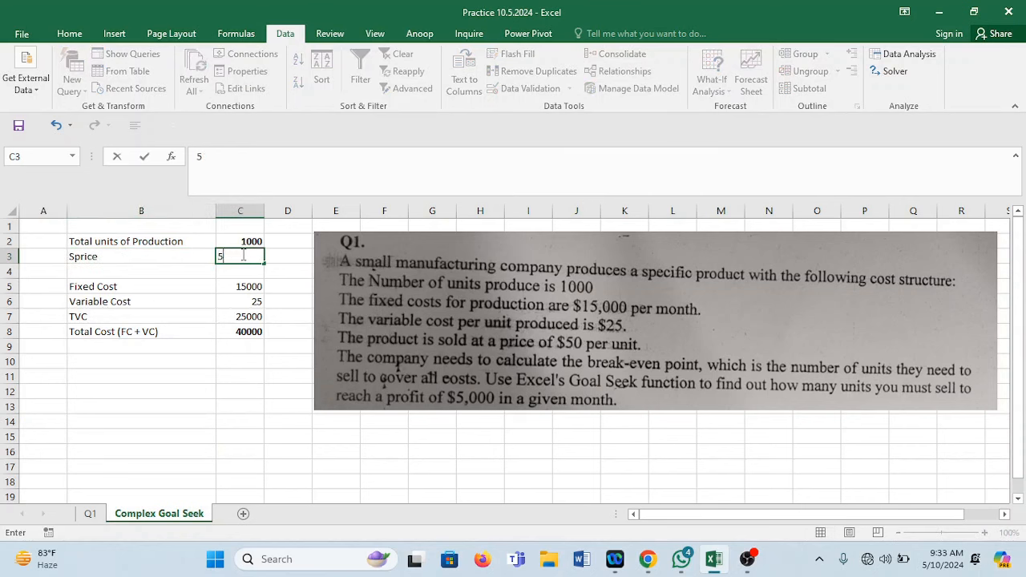
text(0)
click(225, 345)
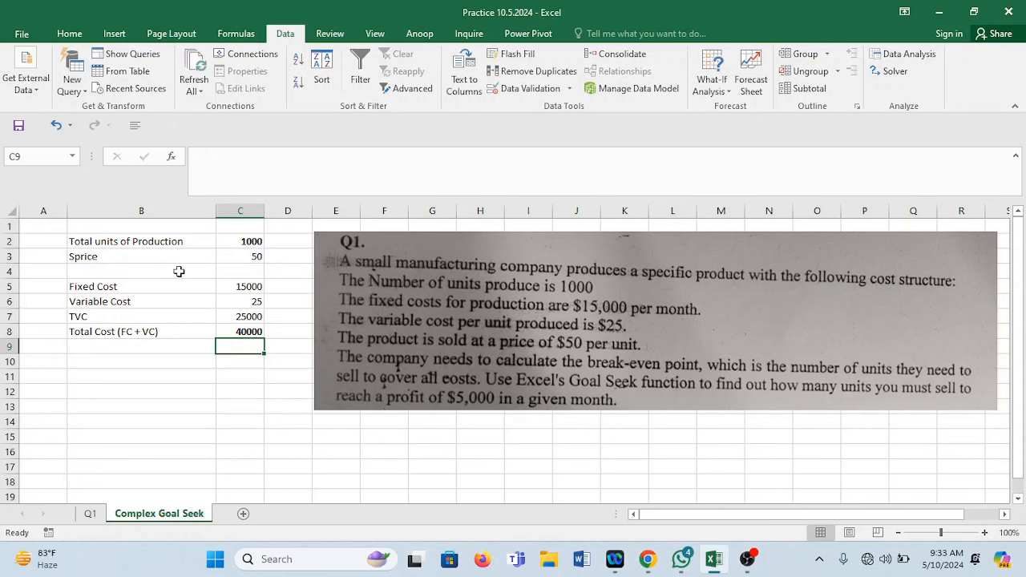
Label B10 "Total revenue" and calculate it in C10 as production units times selling price, =C2*C3, with the value in bold
click(89, 361)
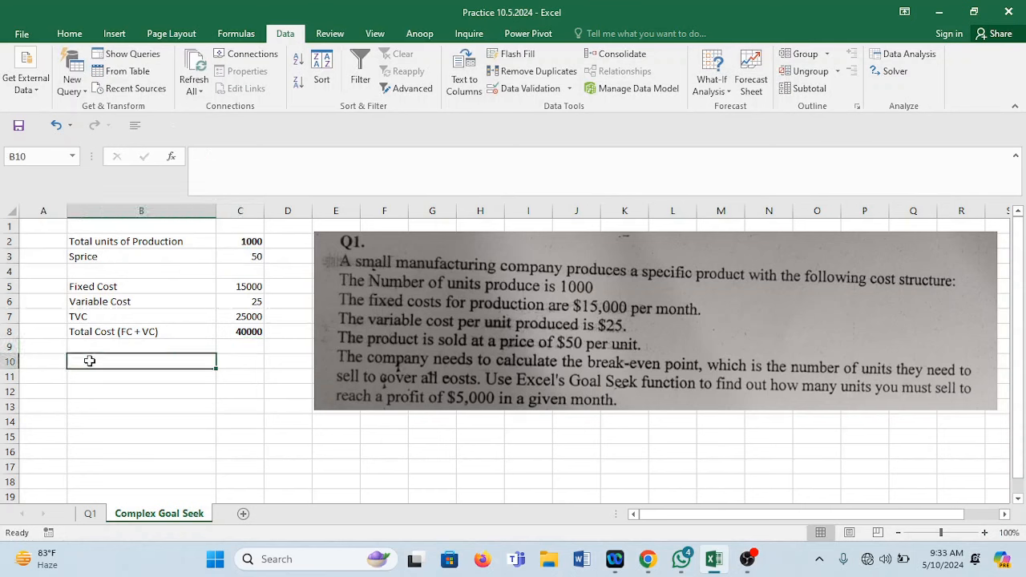
text(Total reve)
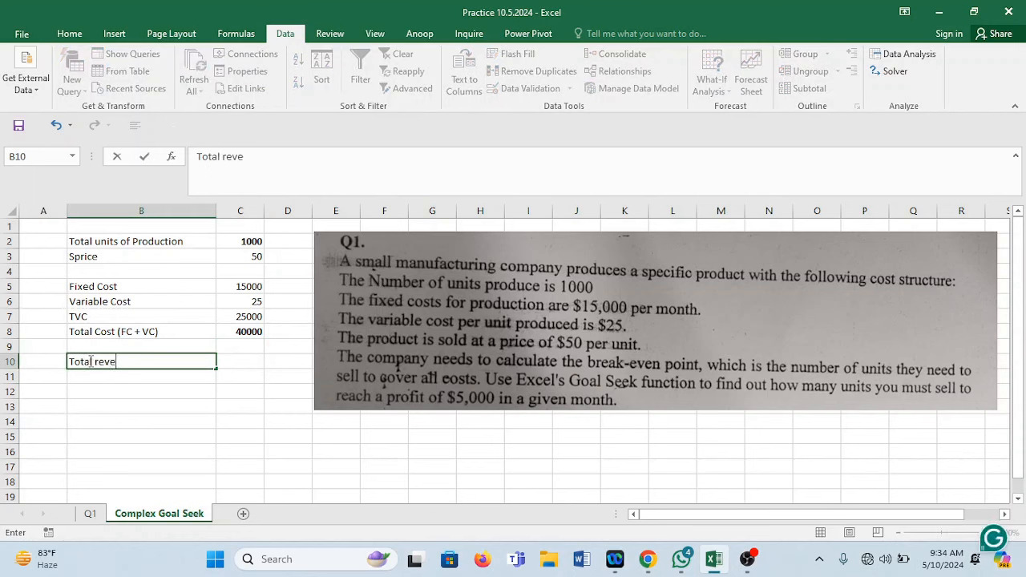
text(nue)
click(248, 363)
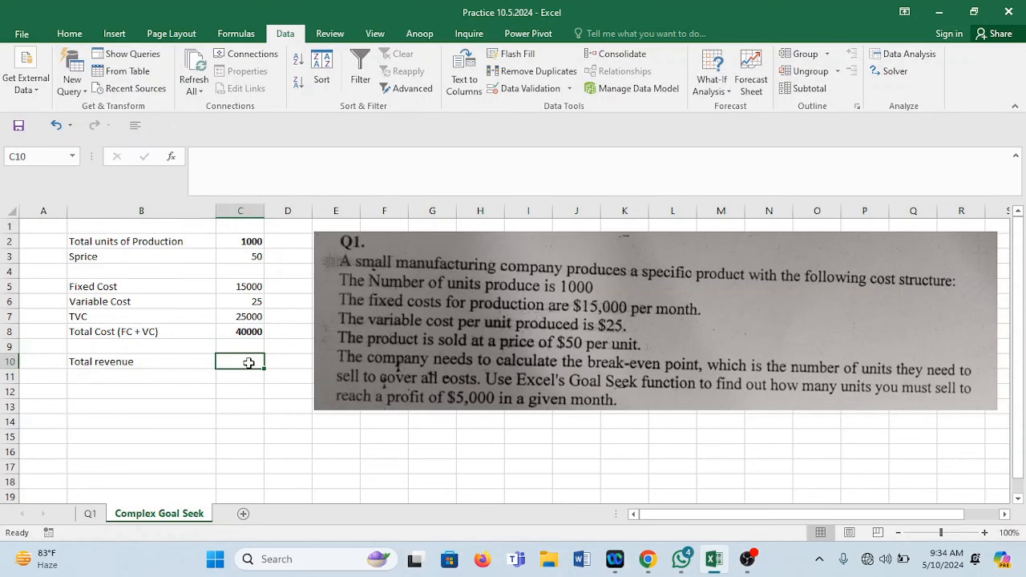
text(=)
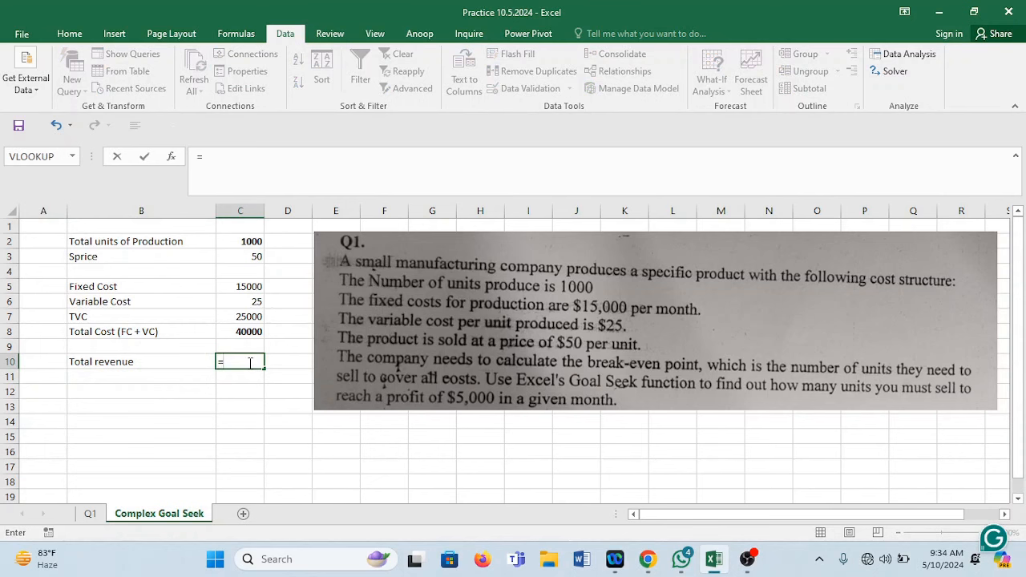
click(248, 242)
text(*)
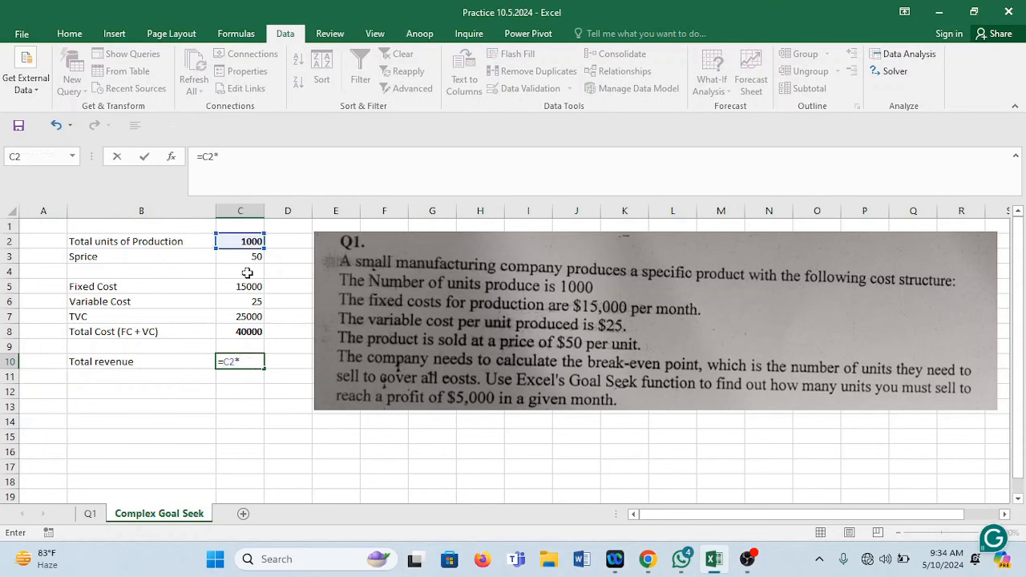
click(250, 257)
key(Return)
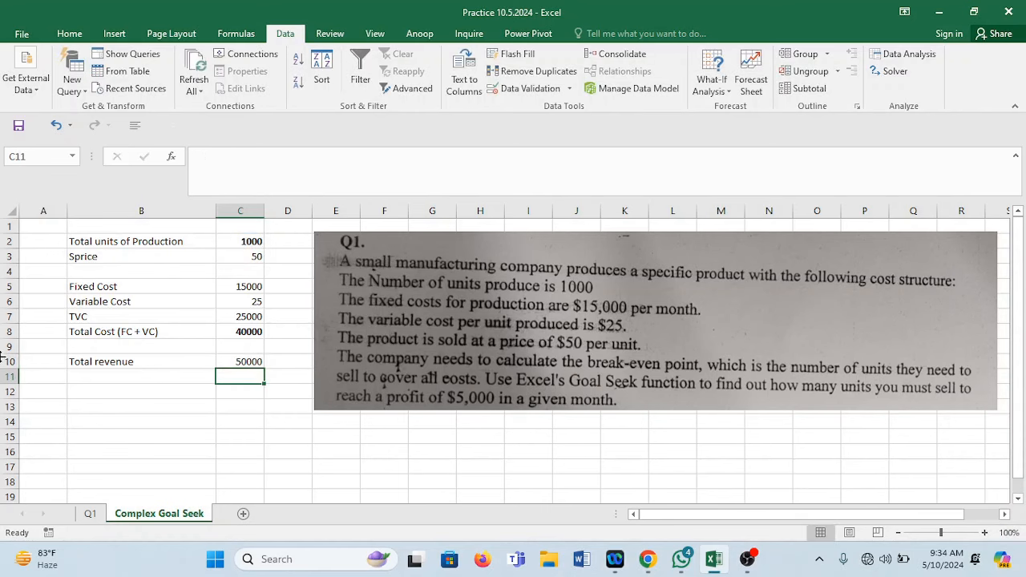
click(250, 360)
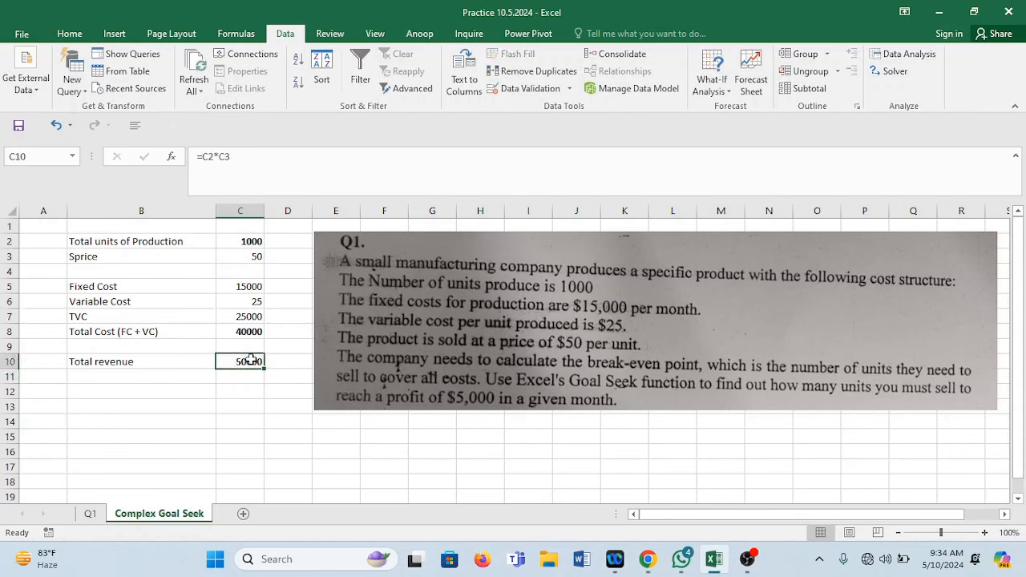
Extend the total revenue label in B10 with "(Inflow)" and the total cost label in B8 with "Outflow"
double_click(171, 361)
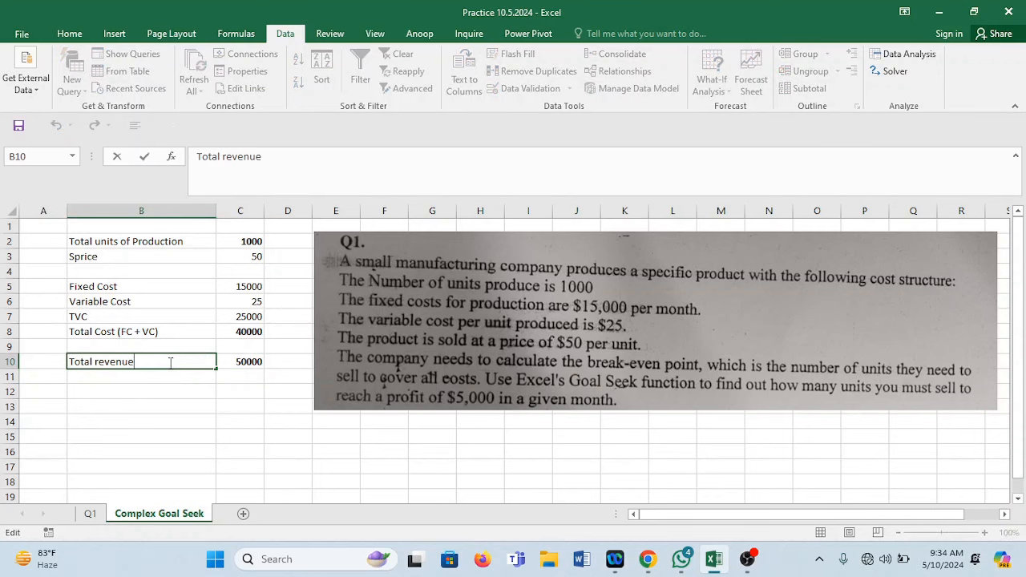
text((Inflow)
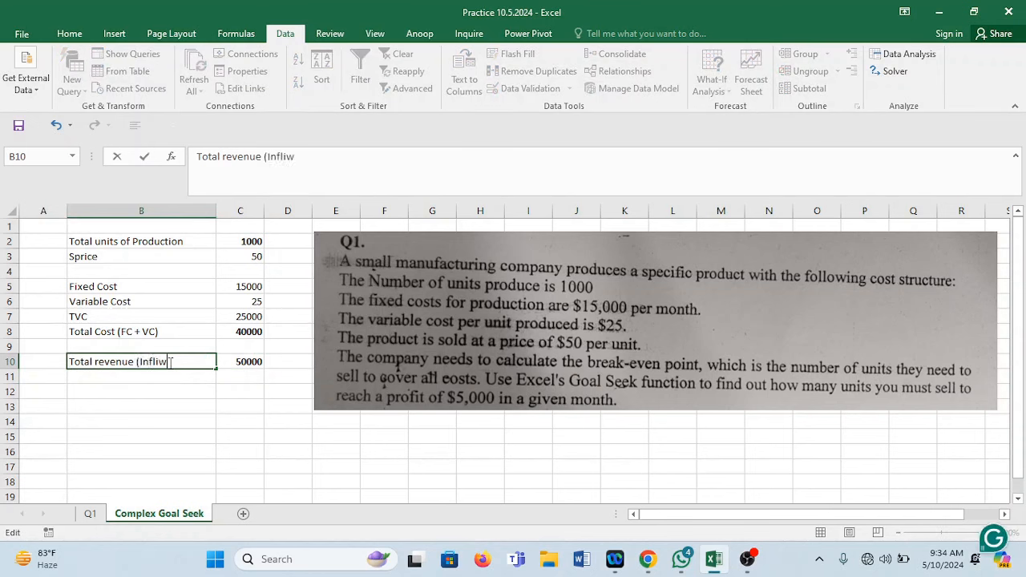
key(BackSpace)
key(BackSpace)
text(ow))
double_click(169, 329)
text(O)
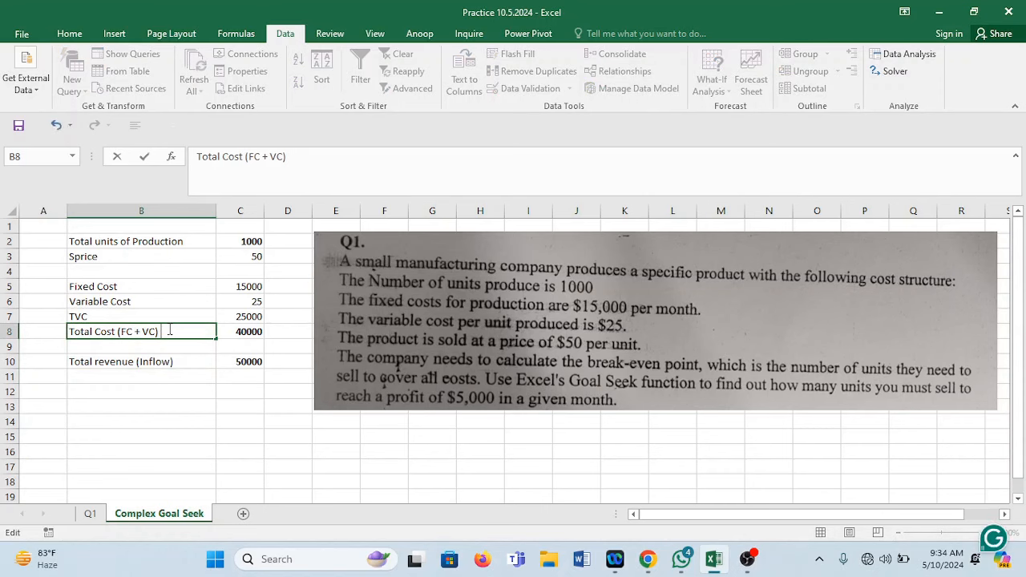
text(utflow)
click(195, 378)
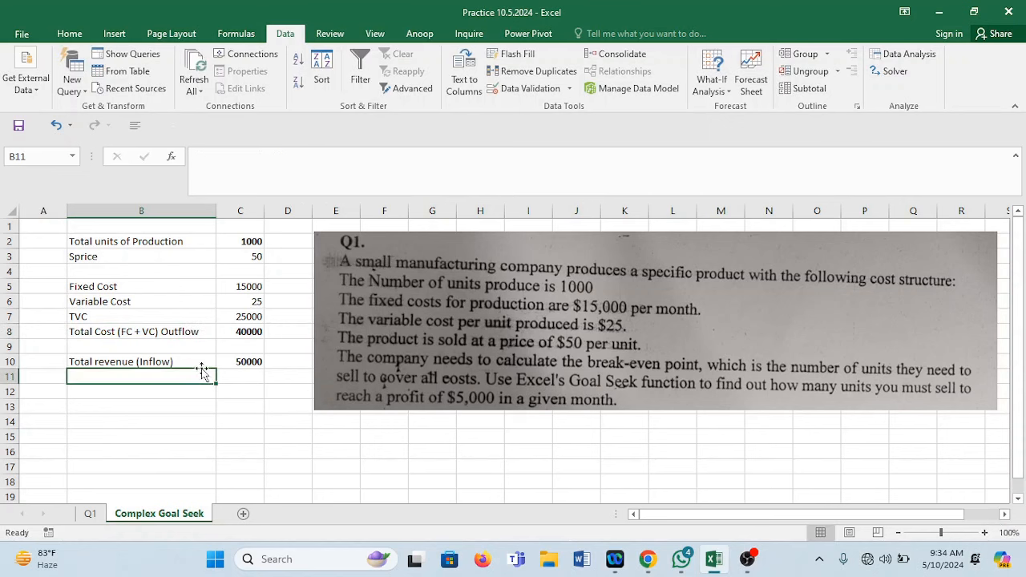
click(197, 362)
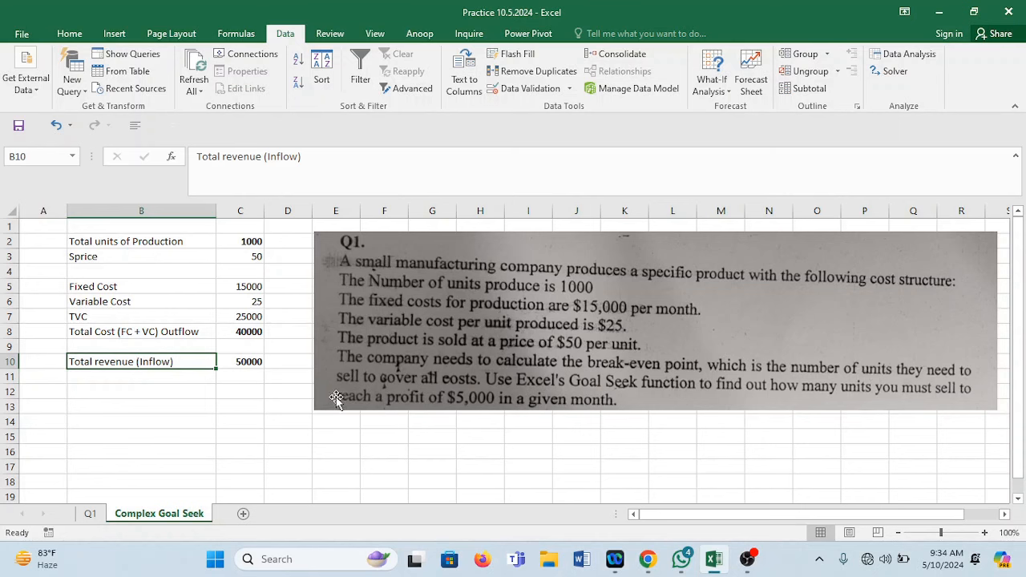
Label B12 "BEP (No profit / Loss)" for the break-even case
click(124, 393)
text(BEP)
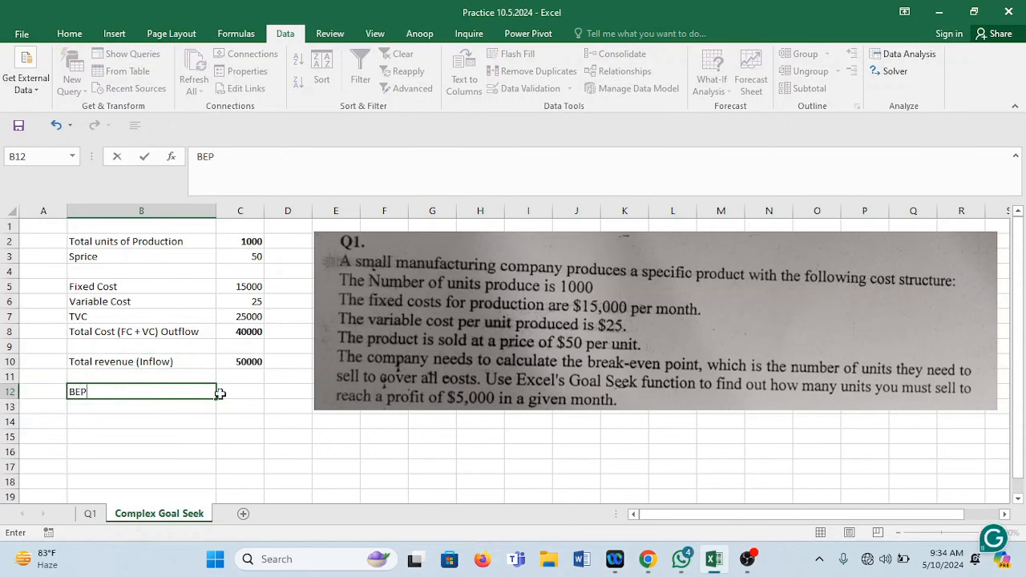
text( (No profit / Loss)
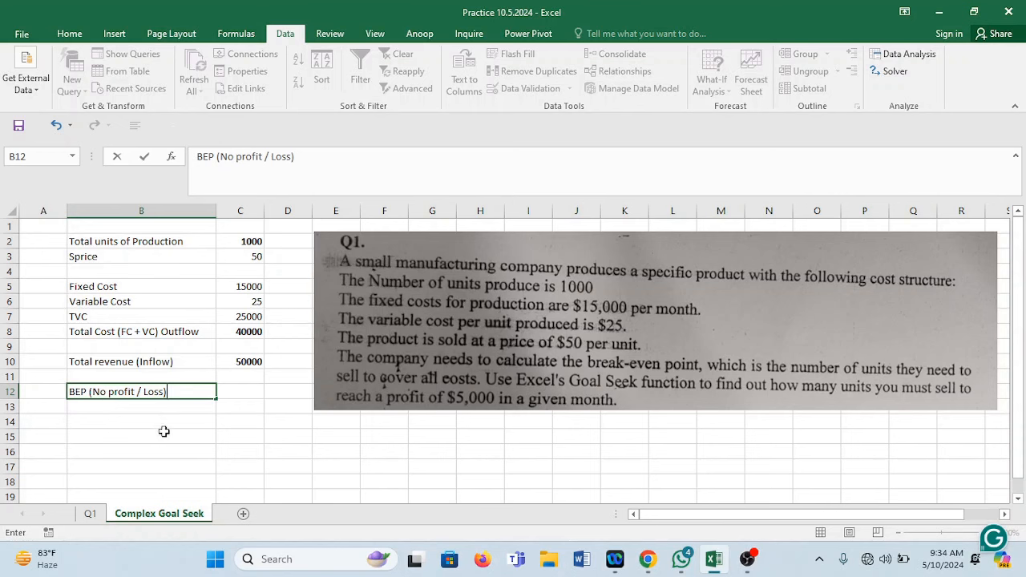
key(Return)
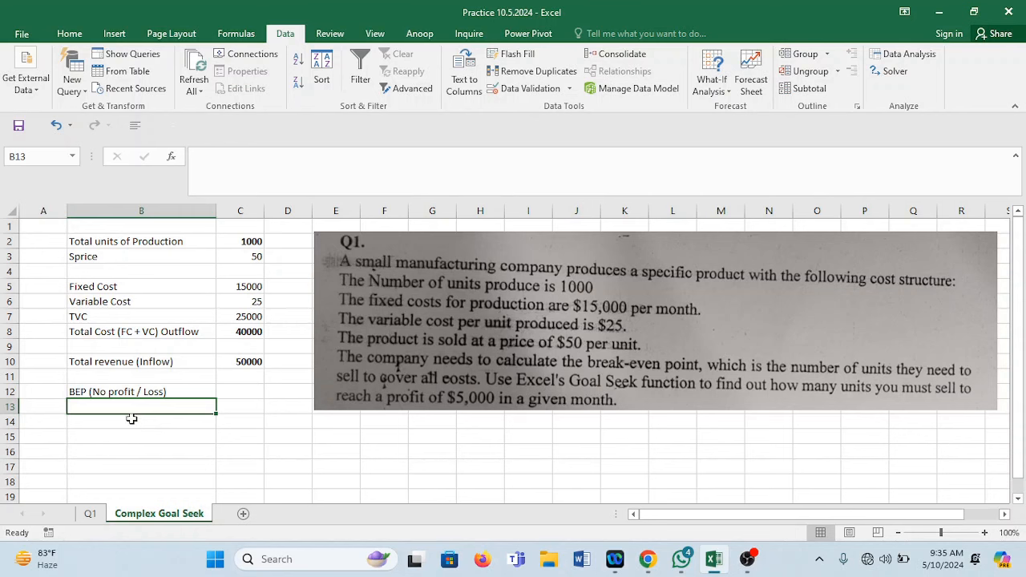
Label B13 "Profit = 5000" for the target profit case
text(Pro)
text(fit)
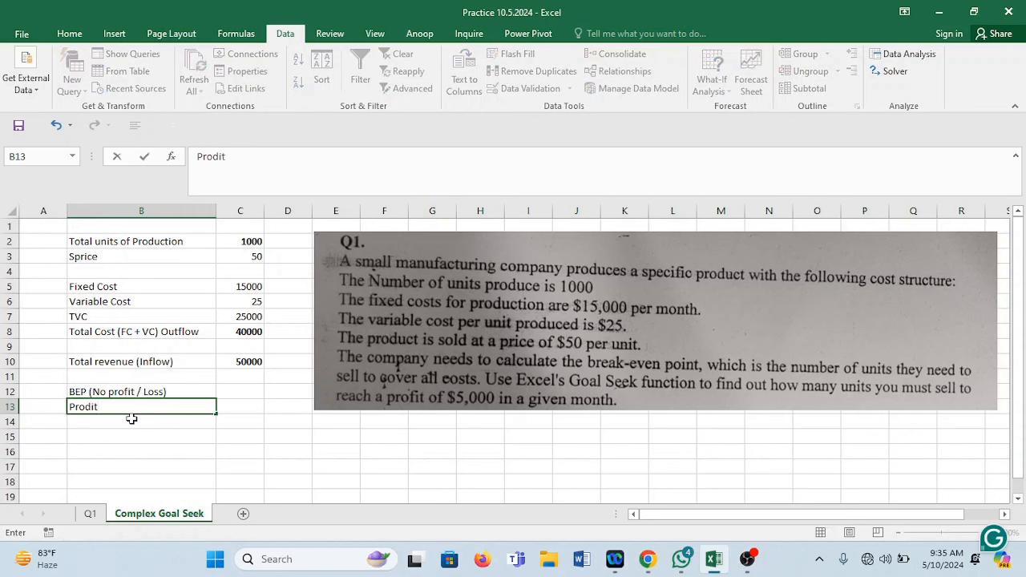
key(BackSpace)
key(BackSpace)
key(BackSpace)
key(BackSpace)
text(ofit)
text( = 5-)
key(BackSpace)
text(000)
click(228, 434)
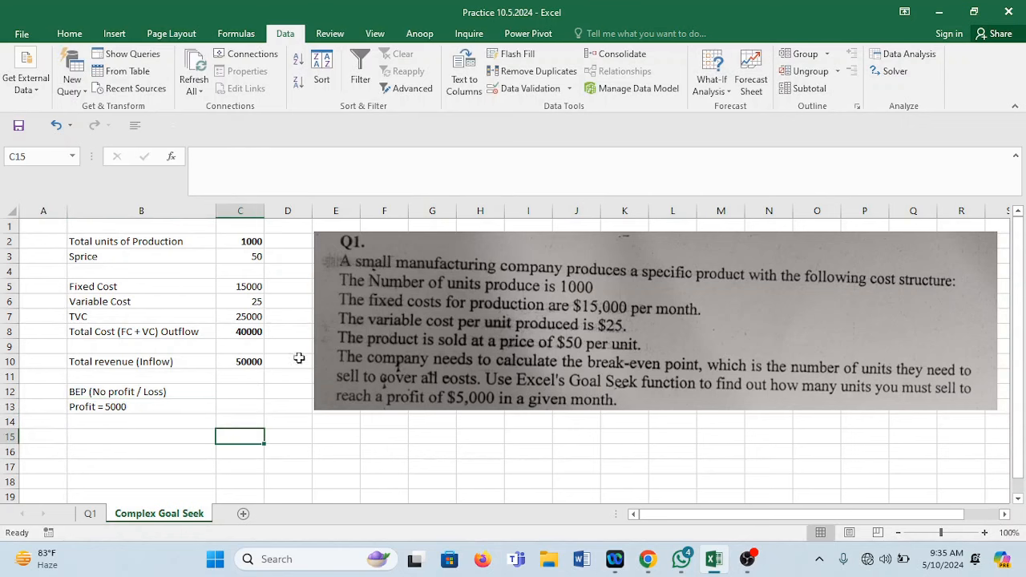
Label B11, directly below total revenue, "Profit / Surplus"
click(126, 374)
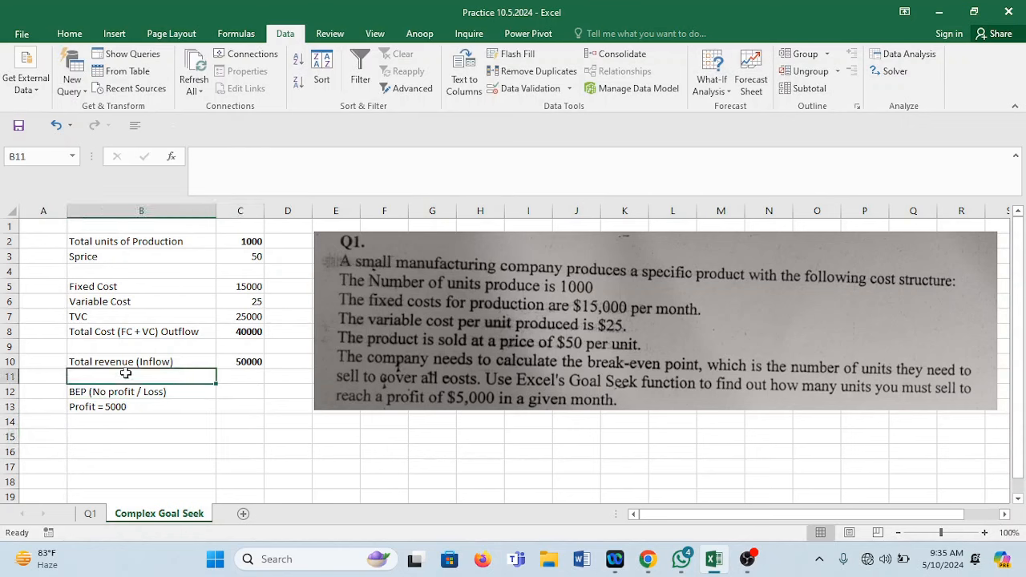
text(Profit)
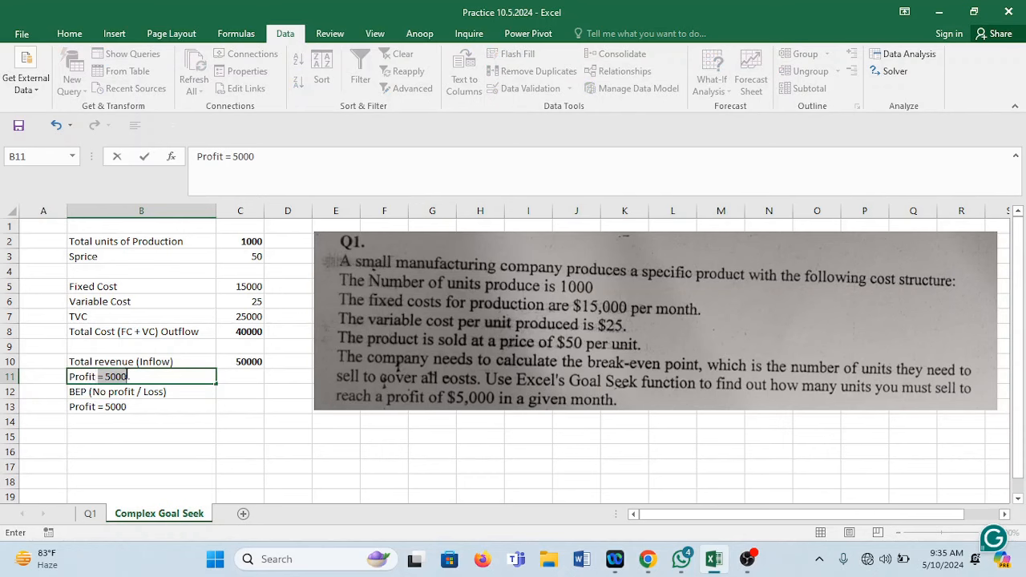
key(BackSpace)
key(BackSpace)
key(BackSpace)
text(t / Surplus)
Calculate the profit in C11 as total revenue minus total cost with the formula =C10-C8
click(224, 382)
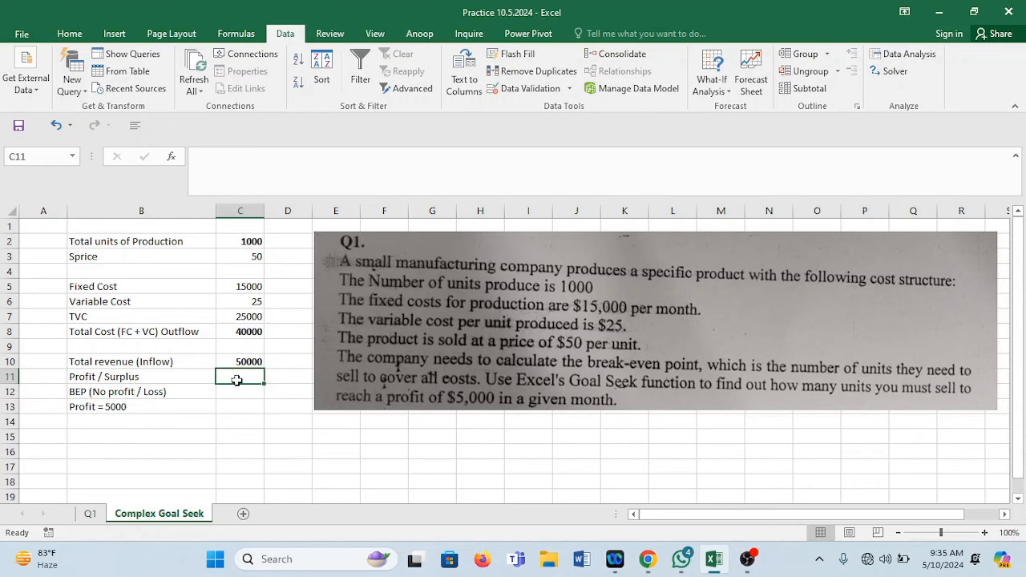
text(=)
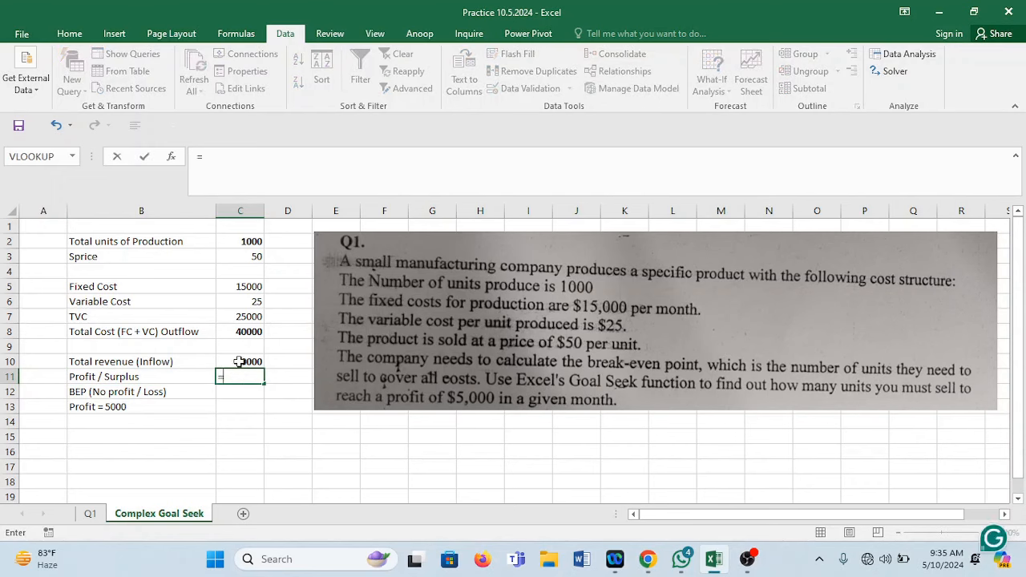
click(242, 360)
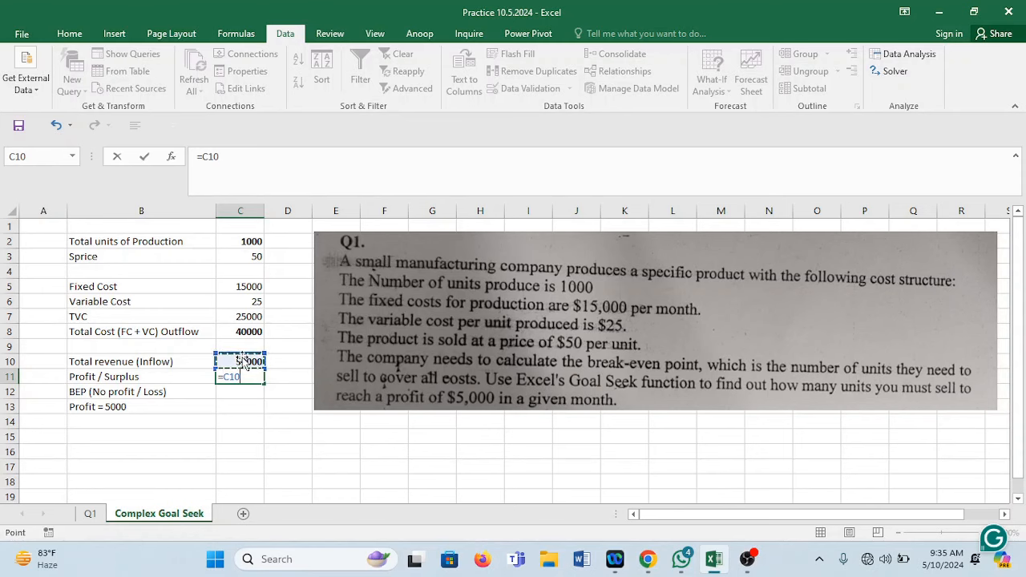
text(-)
click(243, 331)
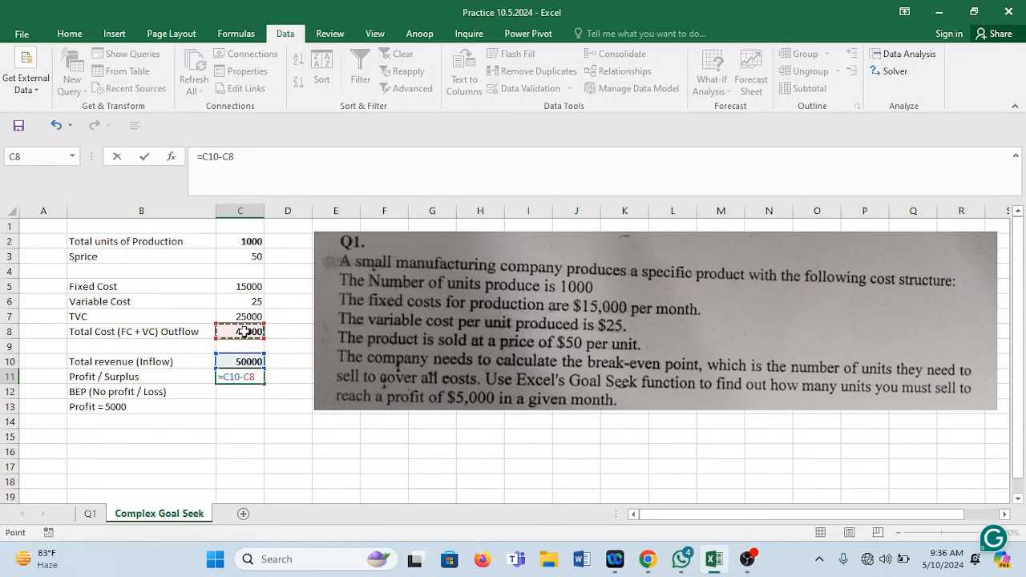
key(Return)
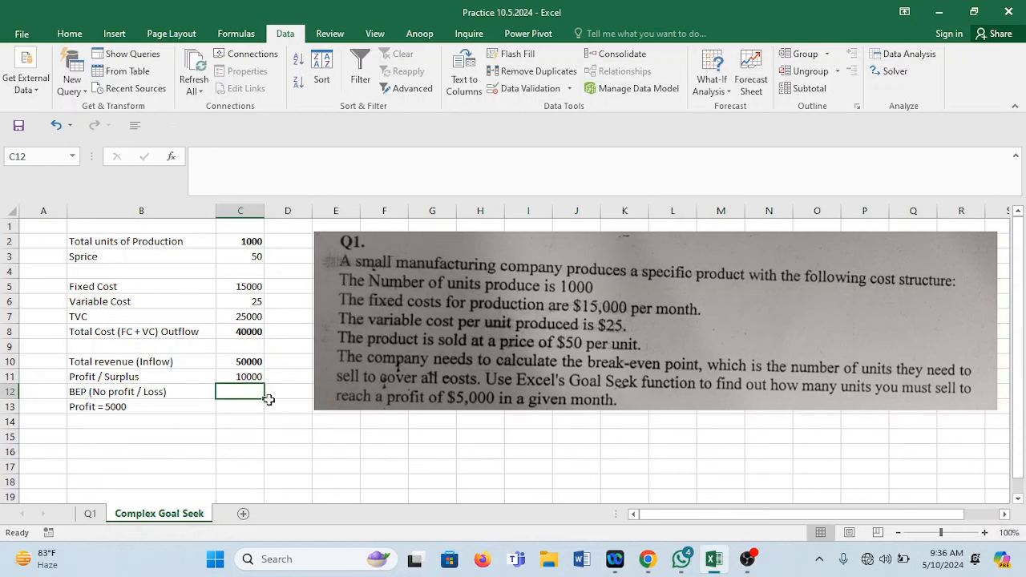
click(248, 374)
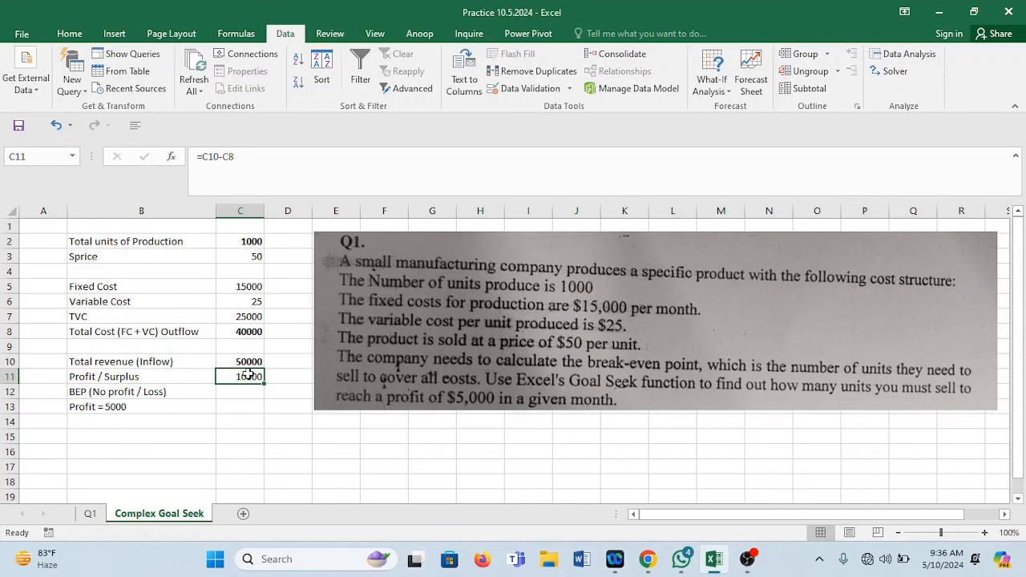
Enter the heading "Goal seek" in B15 below the model
click(111, 435)
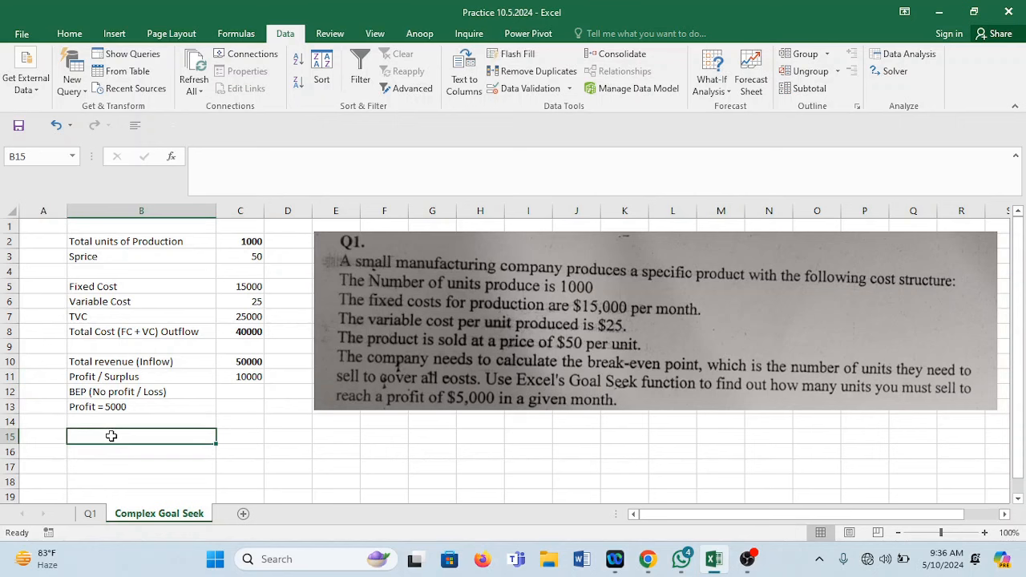
text(Goal see)
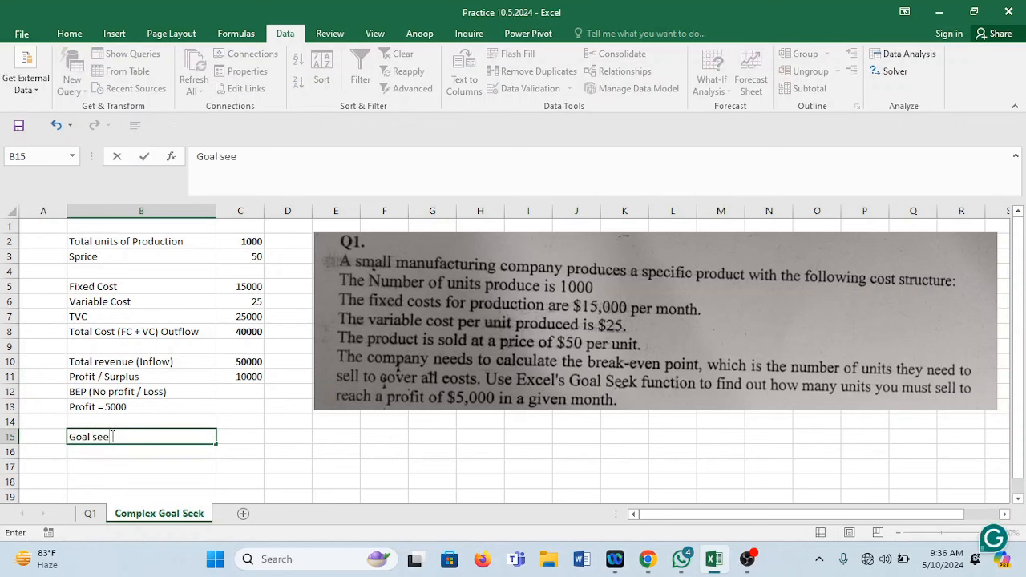
text(k)
click(245, 436)
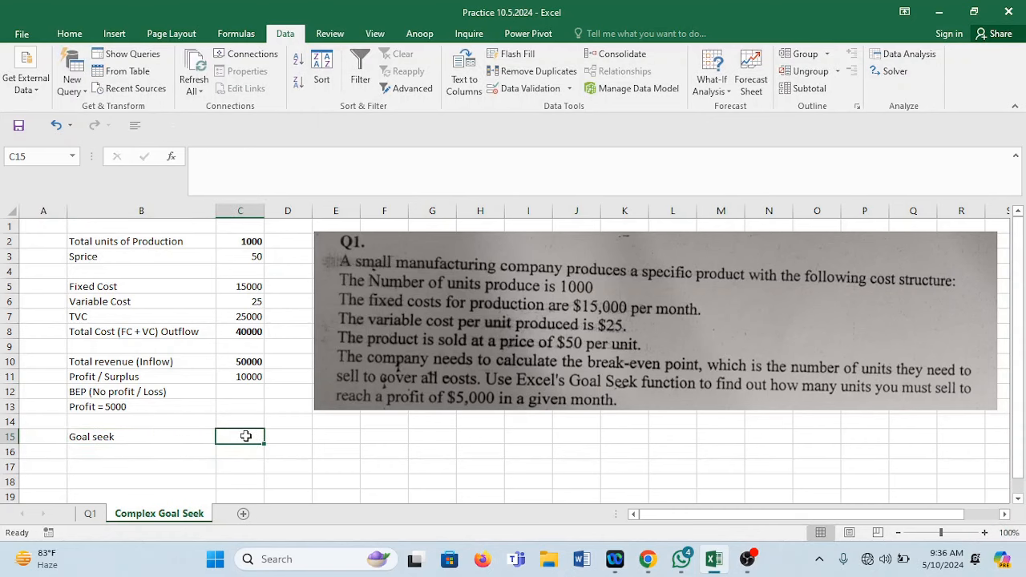
Highlight the profit cell C11 with a yellow fill and bold text, and check its formula
click(251, 378)
click(81, 32)
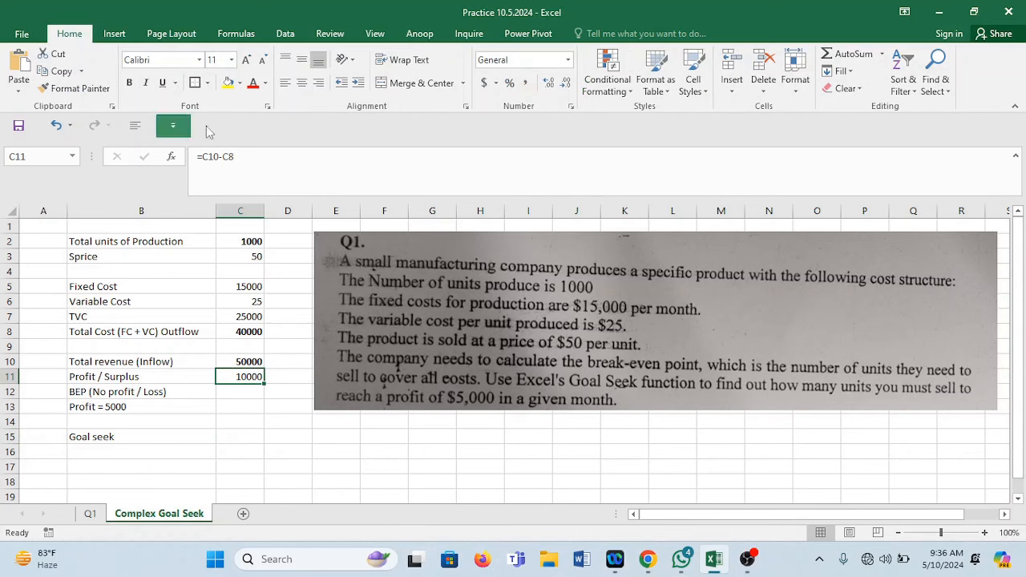
click(227, 84)
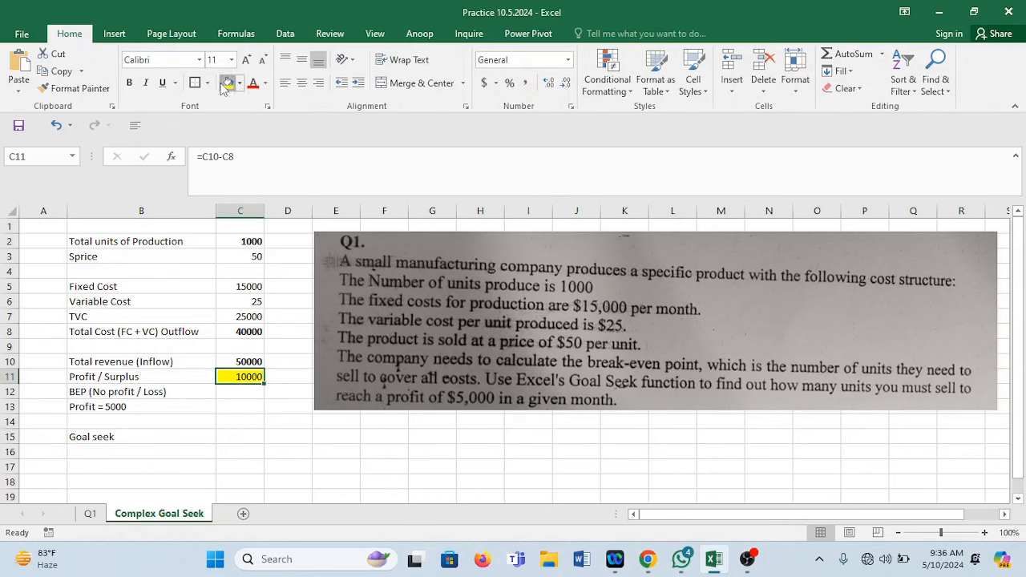
double_click(251, 377)
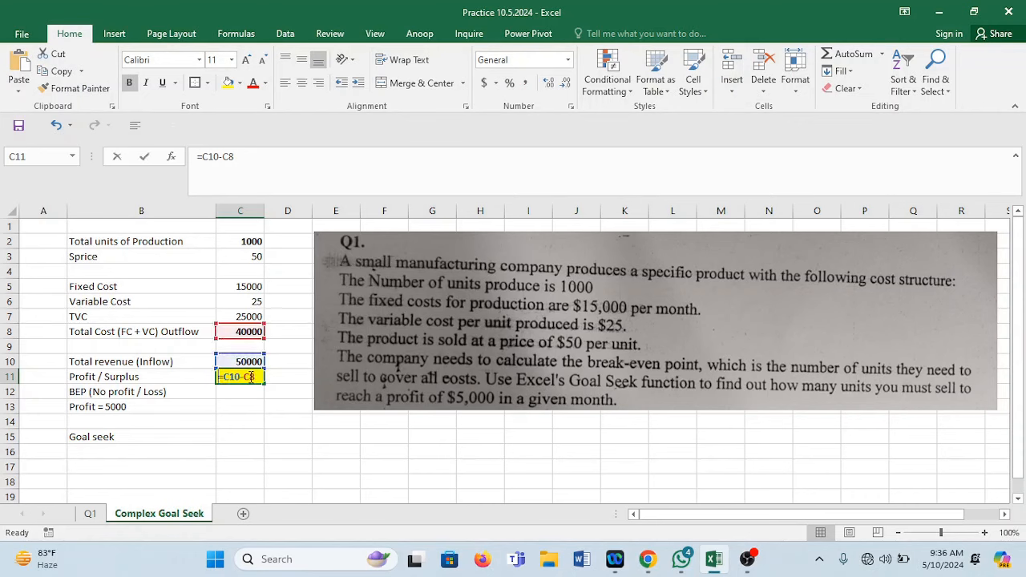
key(Escape)
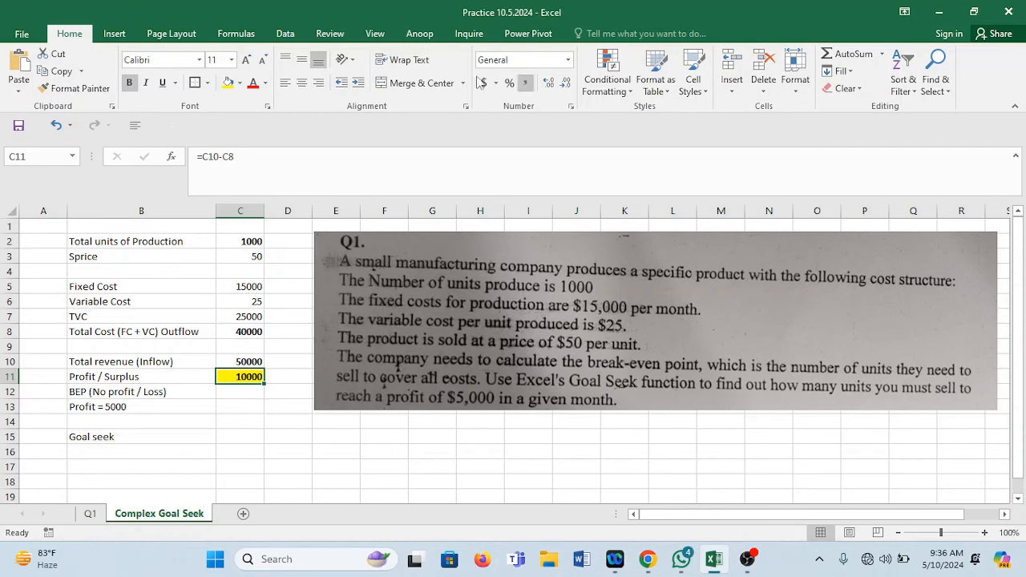
Run Goal Seek to bring the profit in C11 to 0 by changing the production units in C2, and keep the solution
click(286, 36)
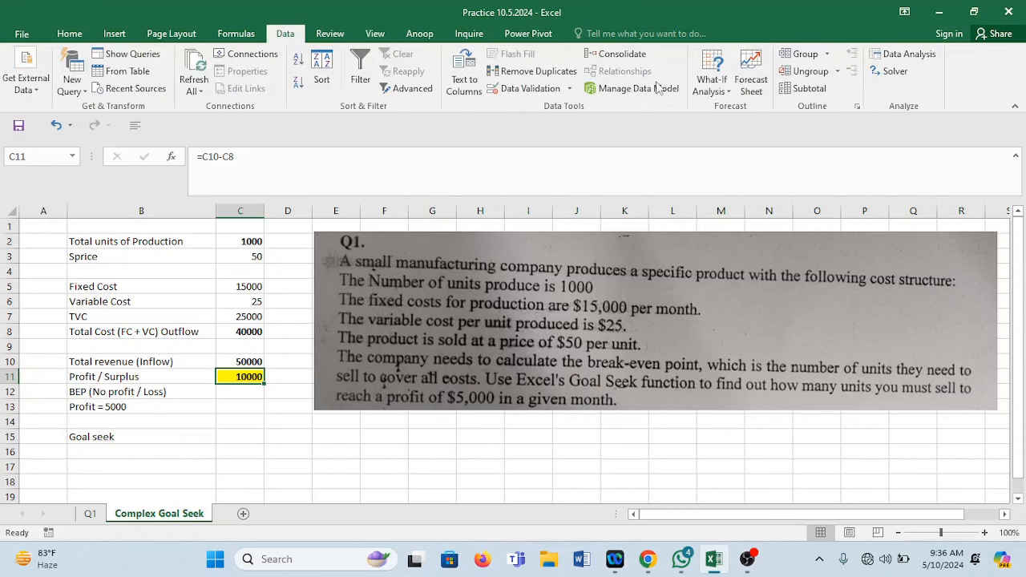
click(727, 82)
click(732, 122)
drag(481, 130, 405, 112)
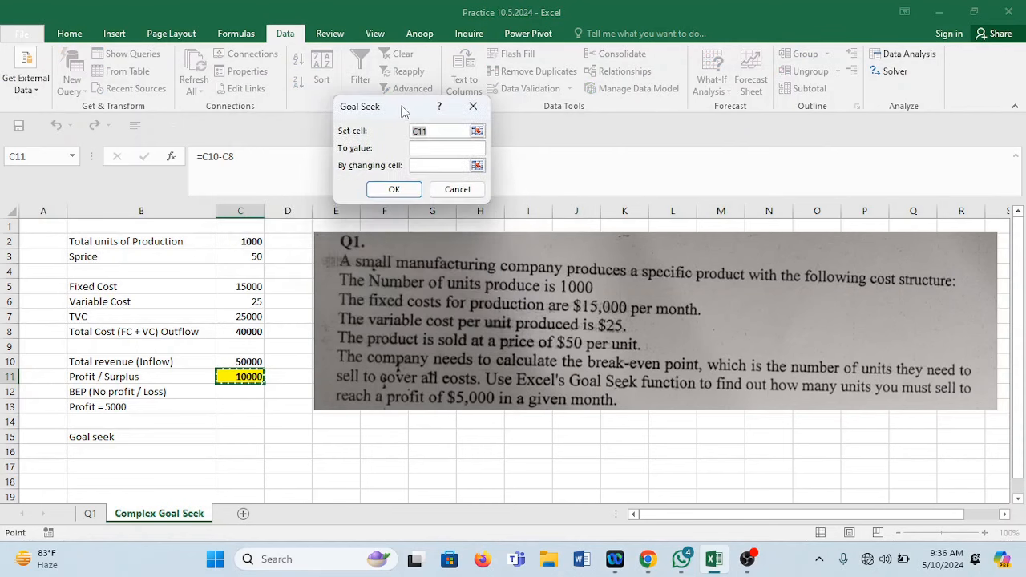
click(437, 133)
click(443, 148)
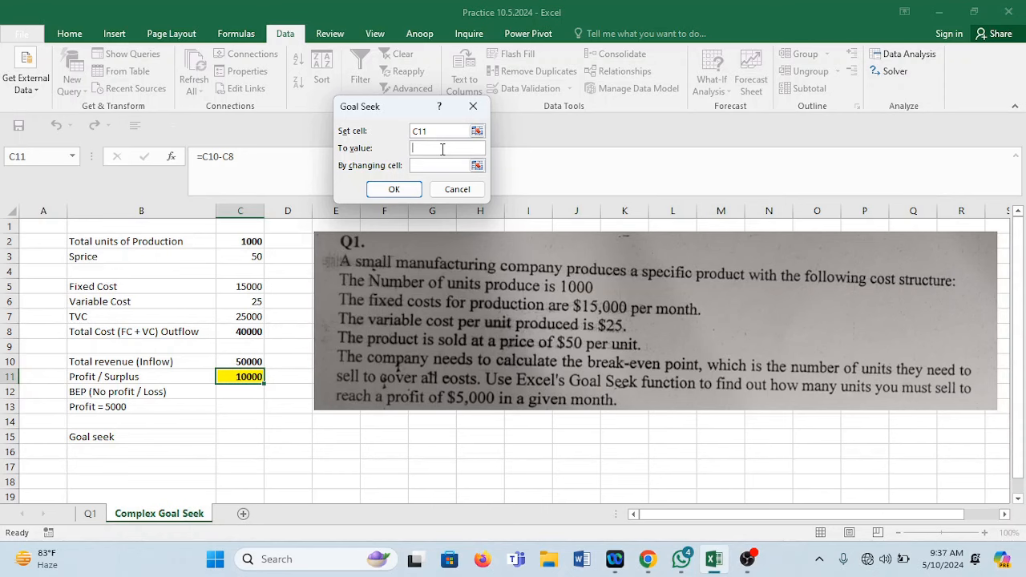
text(0)
click(437, 166)
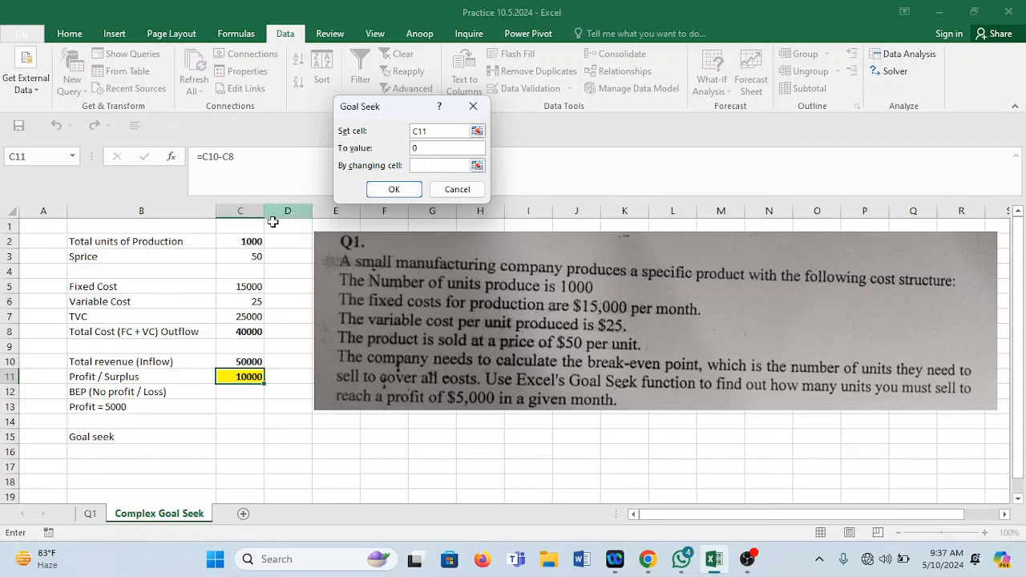
click(251, 241)
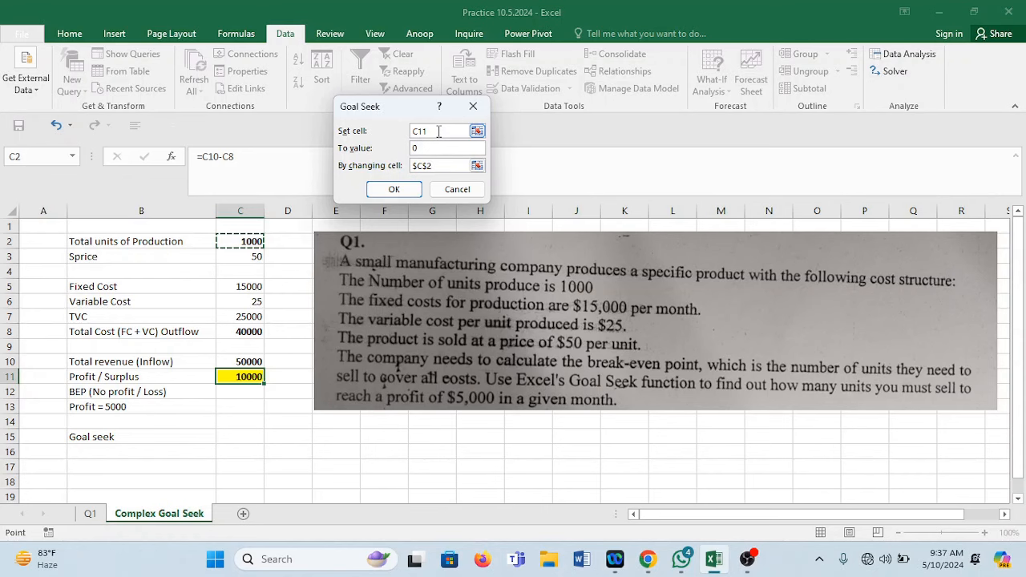
click(396, 190)
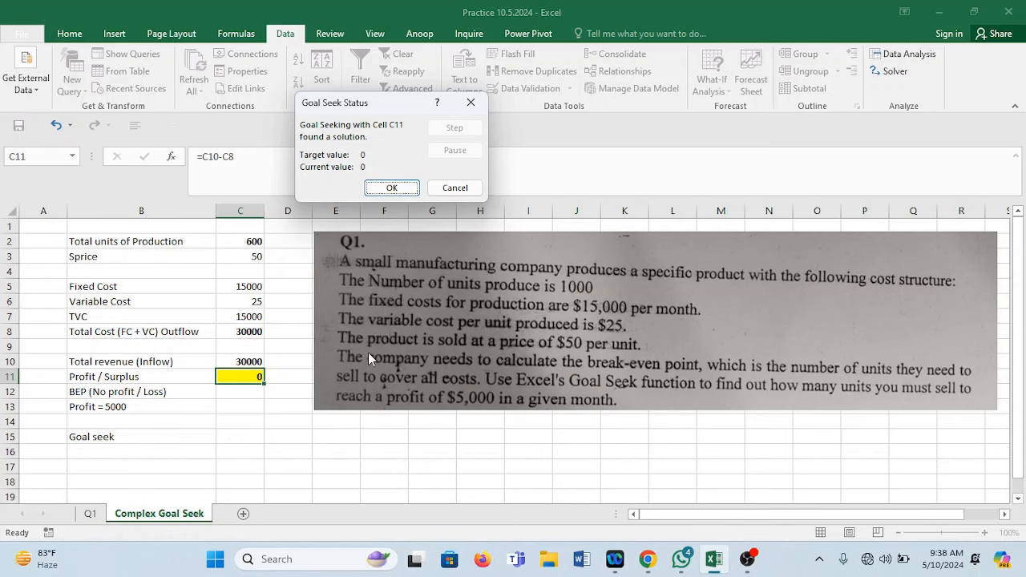
click(393, 188)
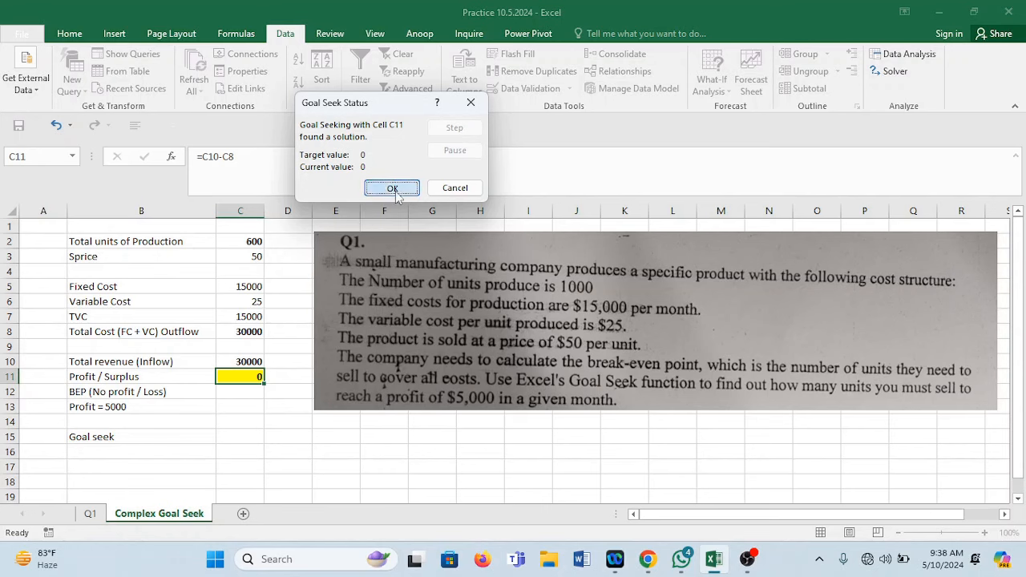
click(377, 439)
text(Case)
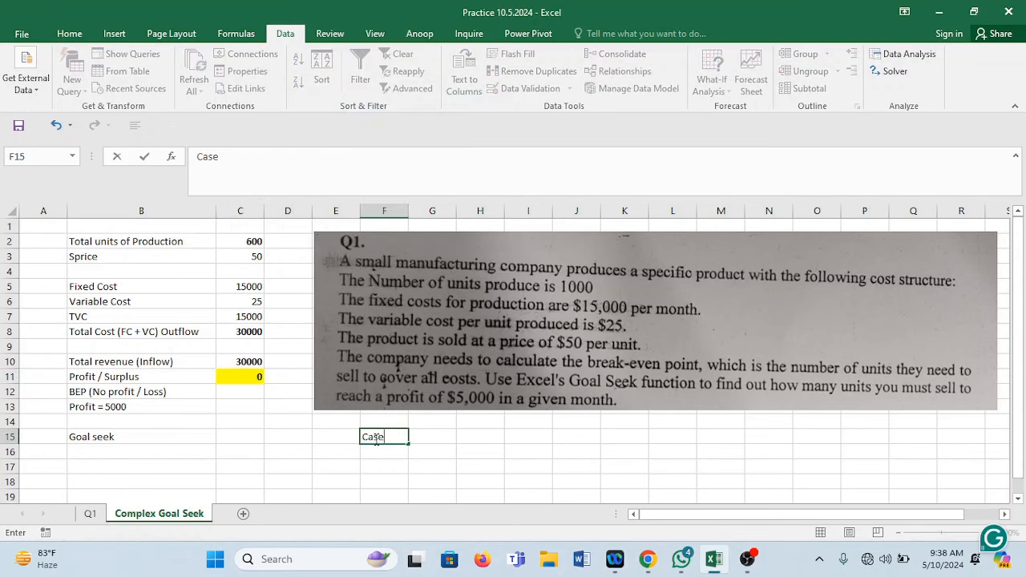
text( 1: BEP )
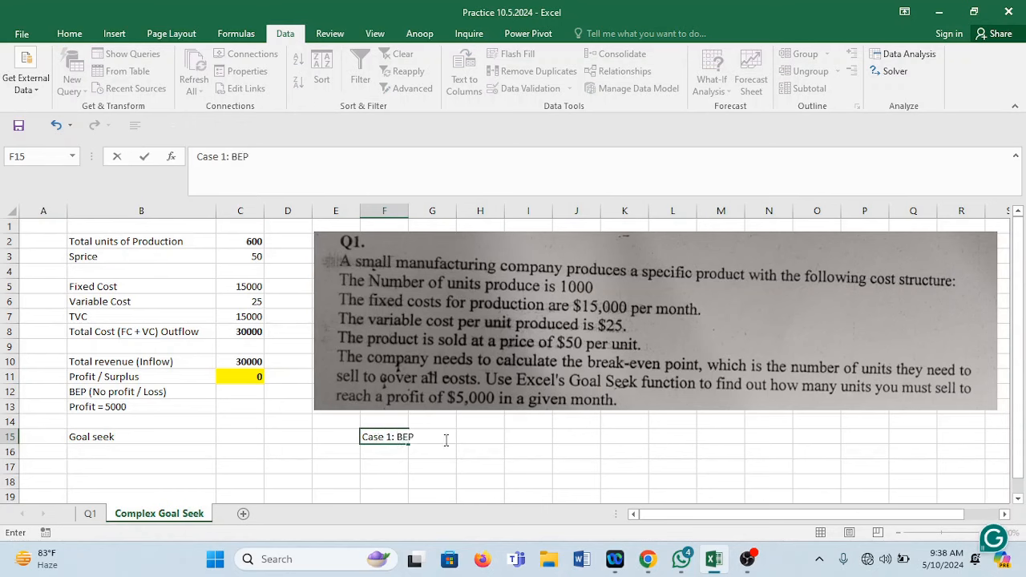
text(- Units)
text(6000)
key(BackSpace)
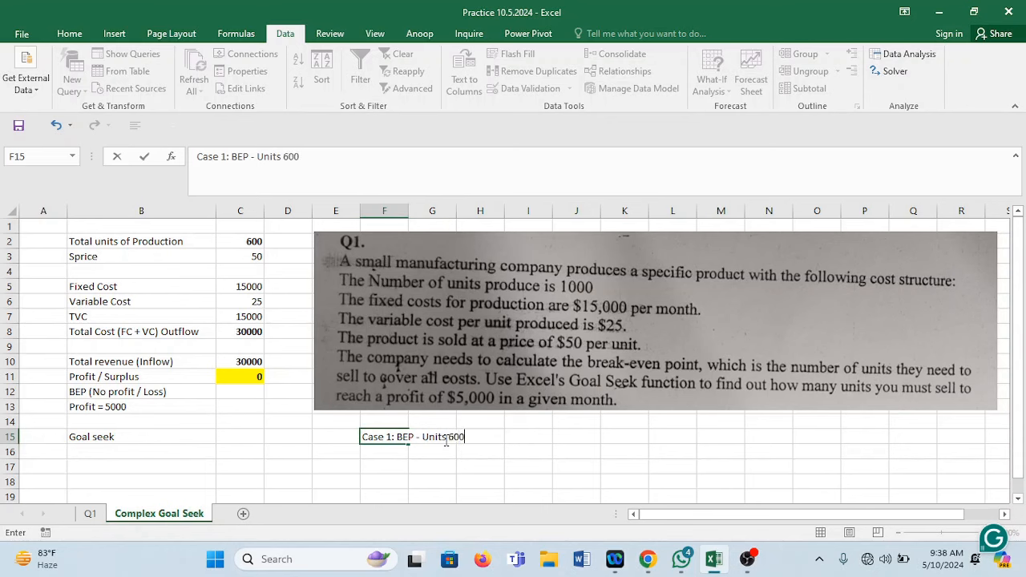
text(@50 pu to ach)
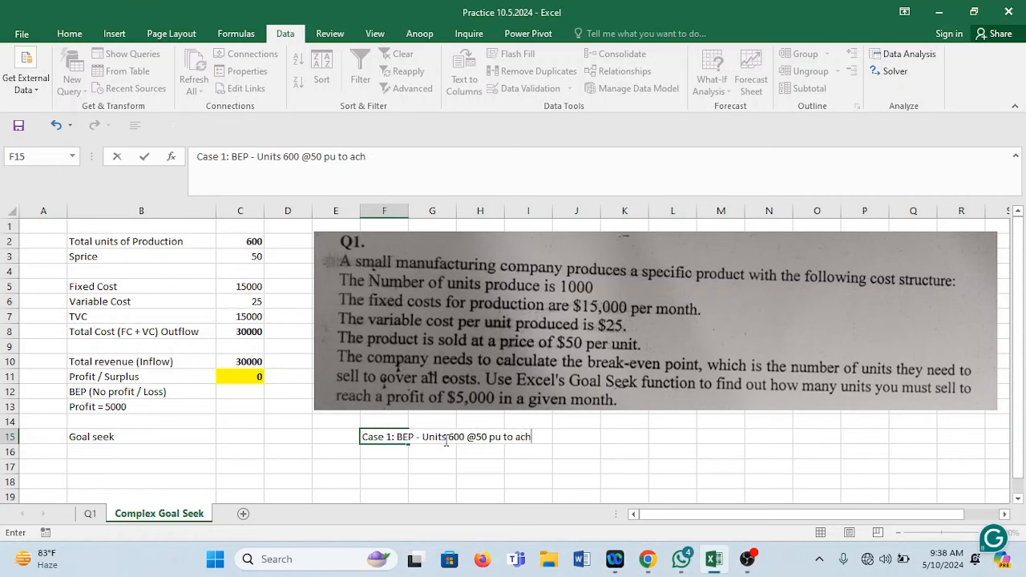
text(ieve BEP)
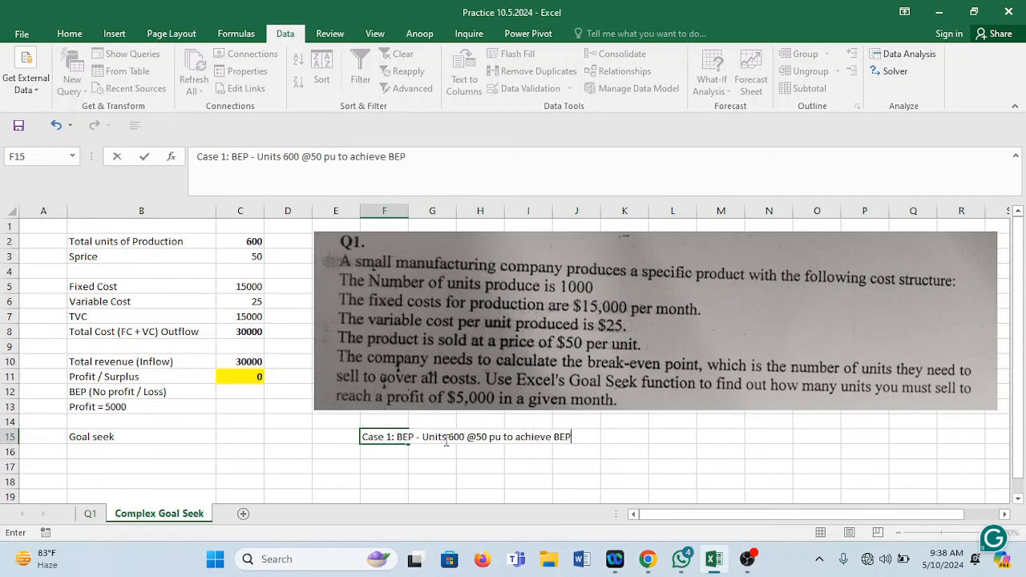
drag(673, 466, 673, 458)
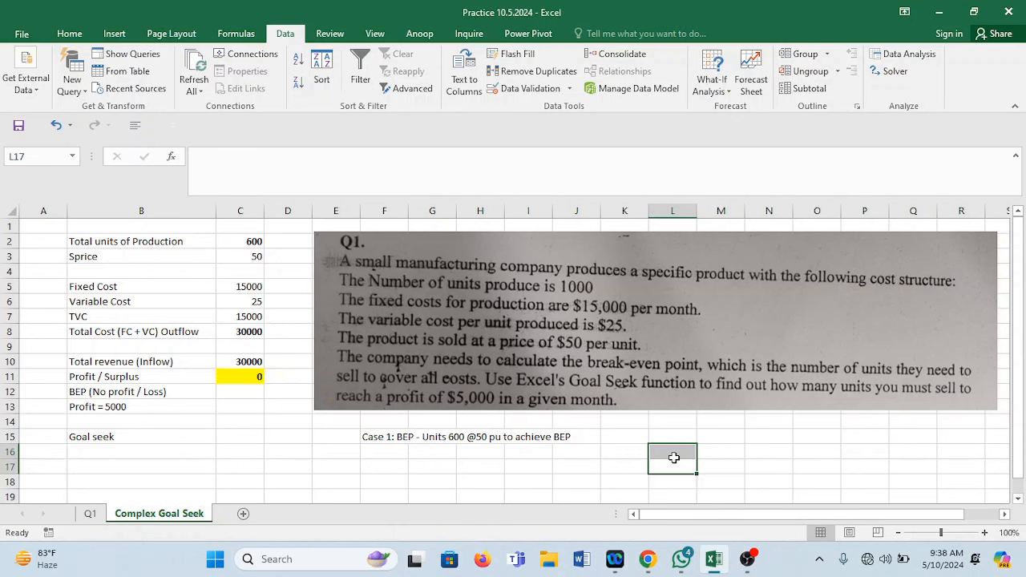
Enter the second case in F16, directly below Case 1, as "Case 2: Profit 5000 - Units ?"
click(369, 451)
text(Case )
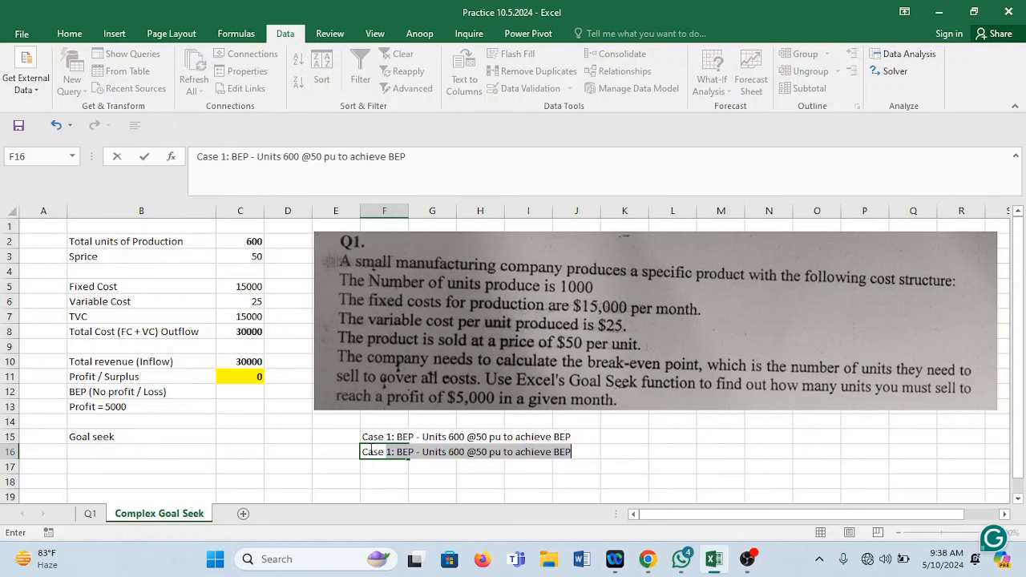
text(2: P)
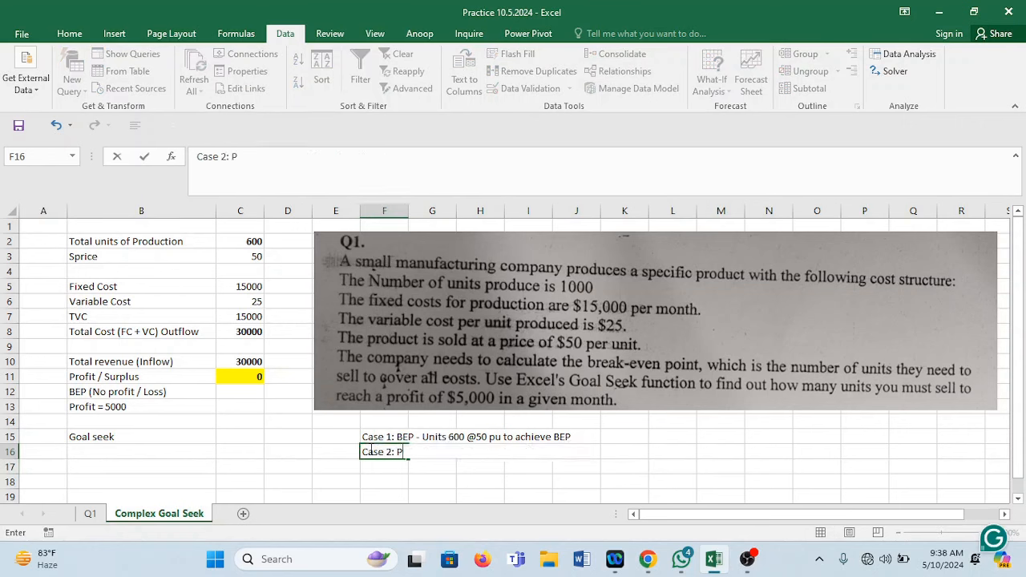
text(rofit 5000)
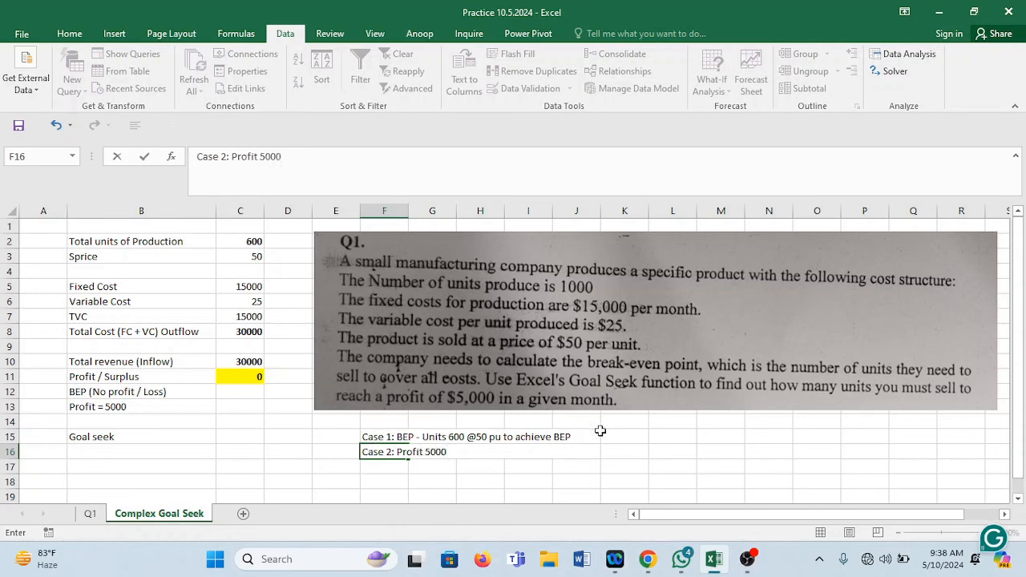
text( - Units ")
key(BackSpace)
text(?)
click(296, 451)
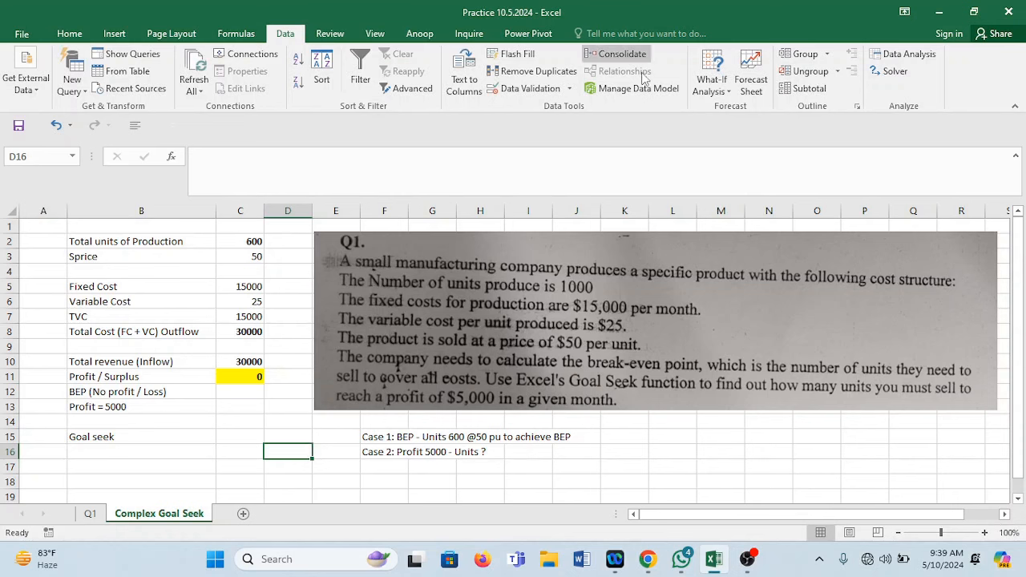
Run Goal Seek to bring the profit in C11 to 5000 by changing the production units in C2
click(726, 86)
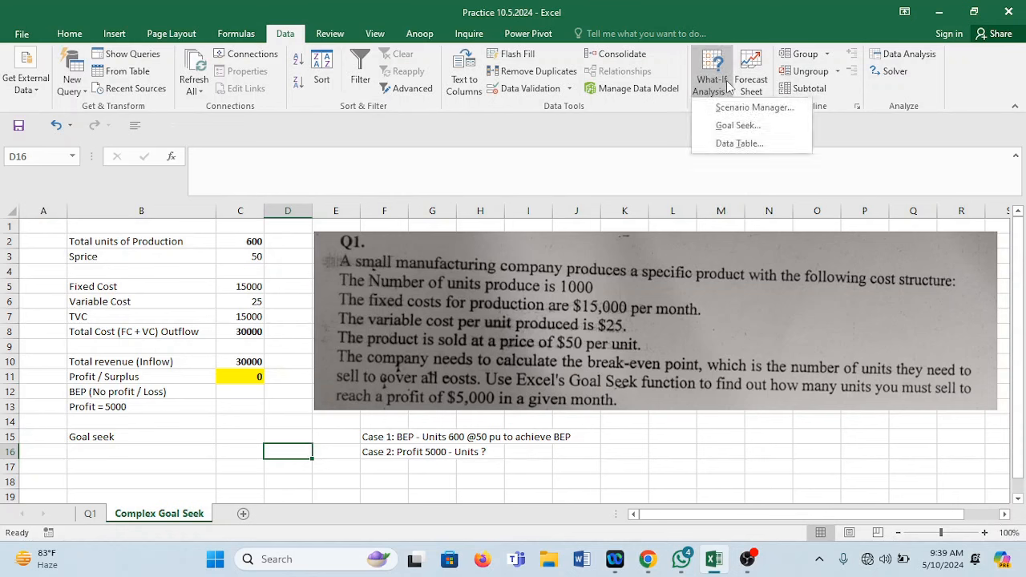
click(736, 126)
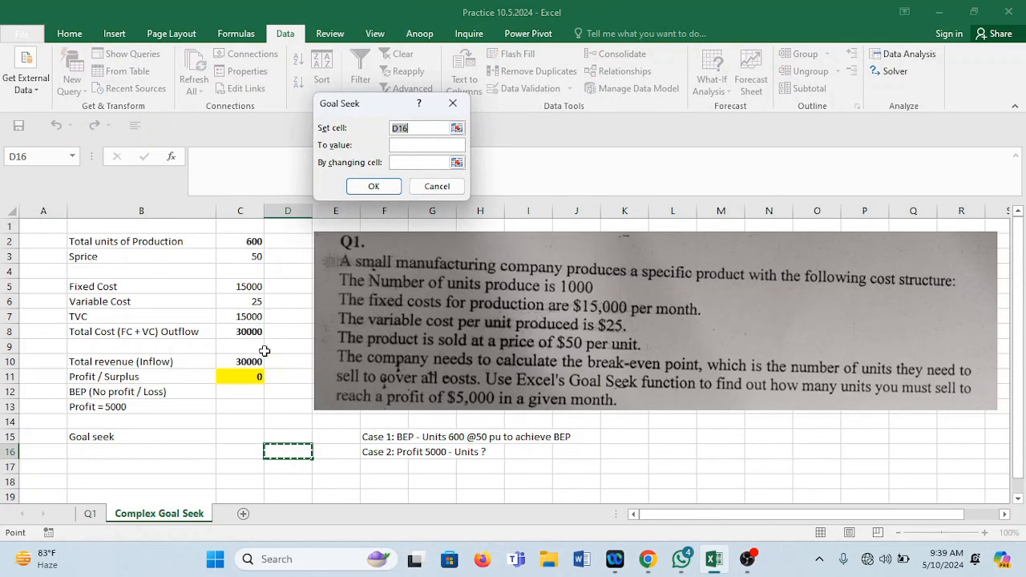
drag(399, 103, 503, 120)
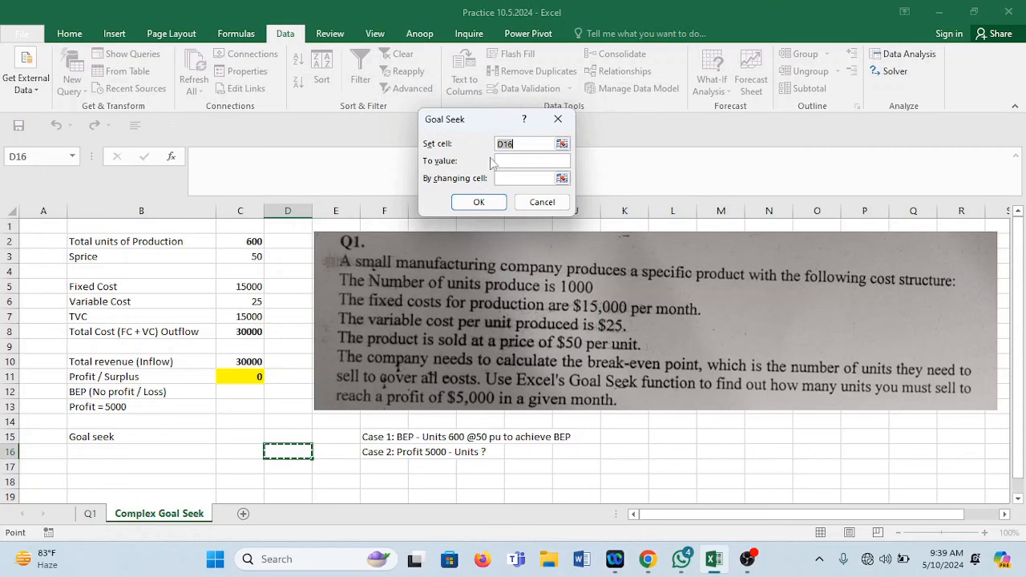
click(242, 377)
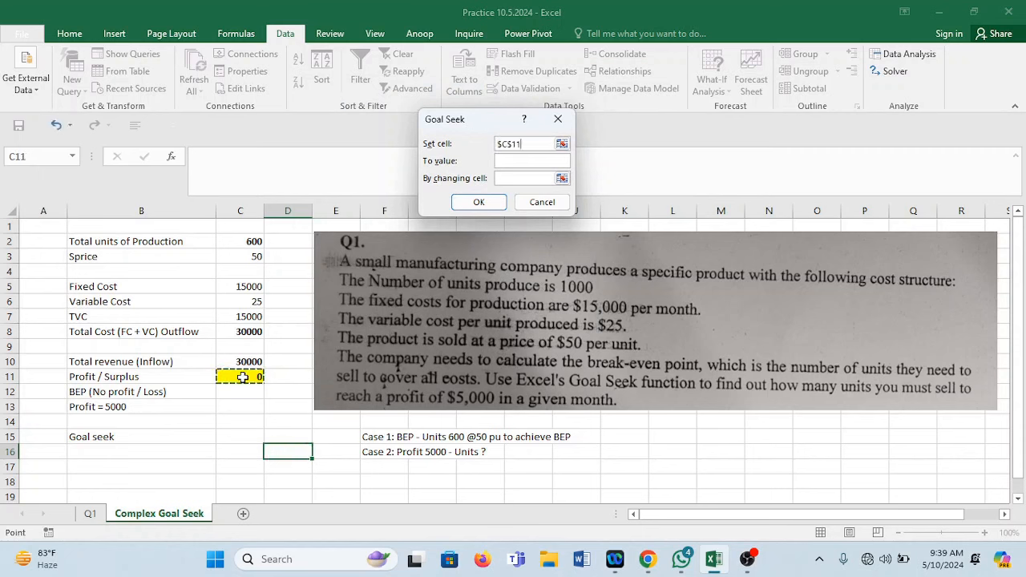
click(521, 161)
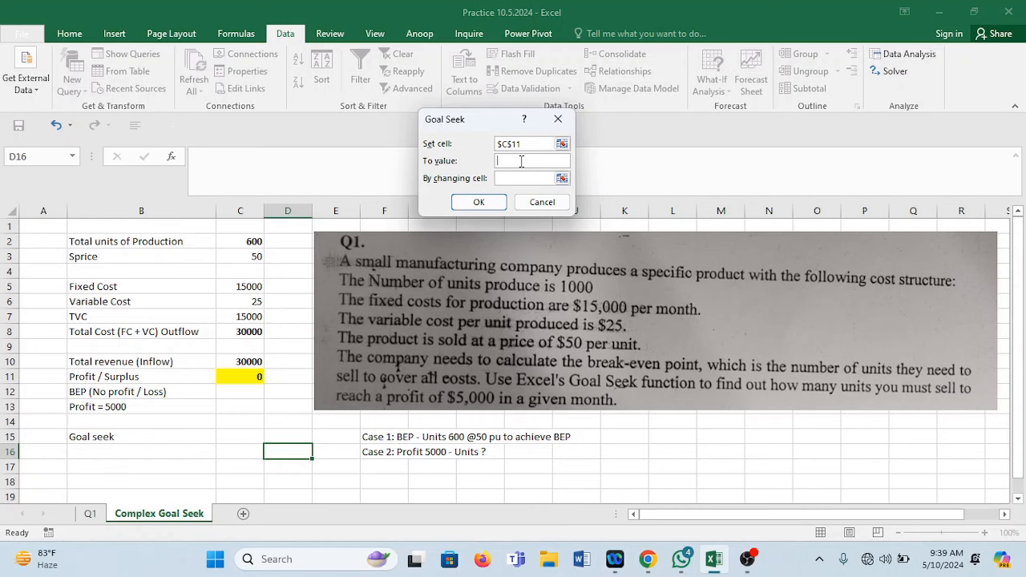
text(5000)
click(505, 178)
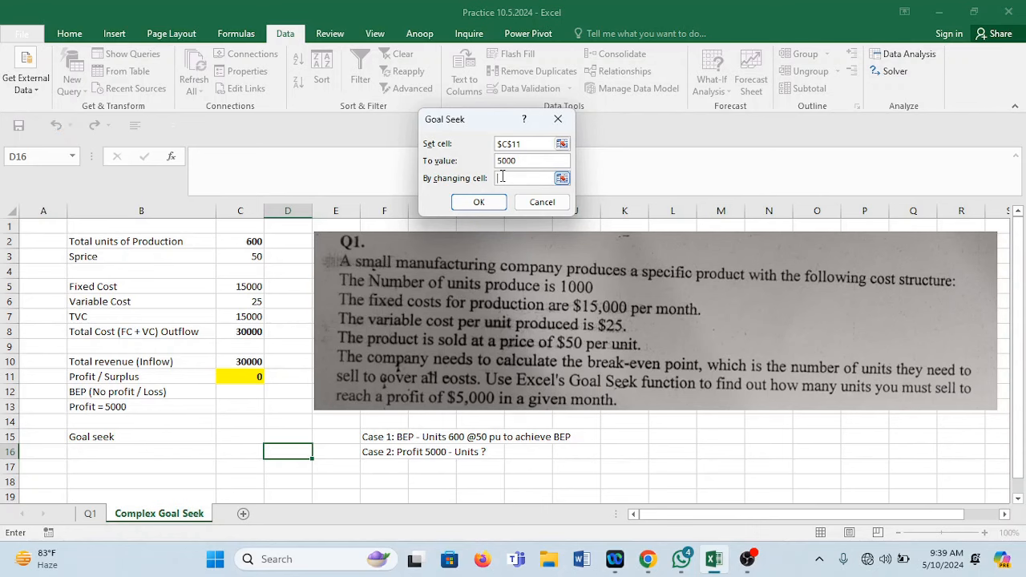
click(233, 241)
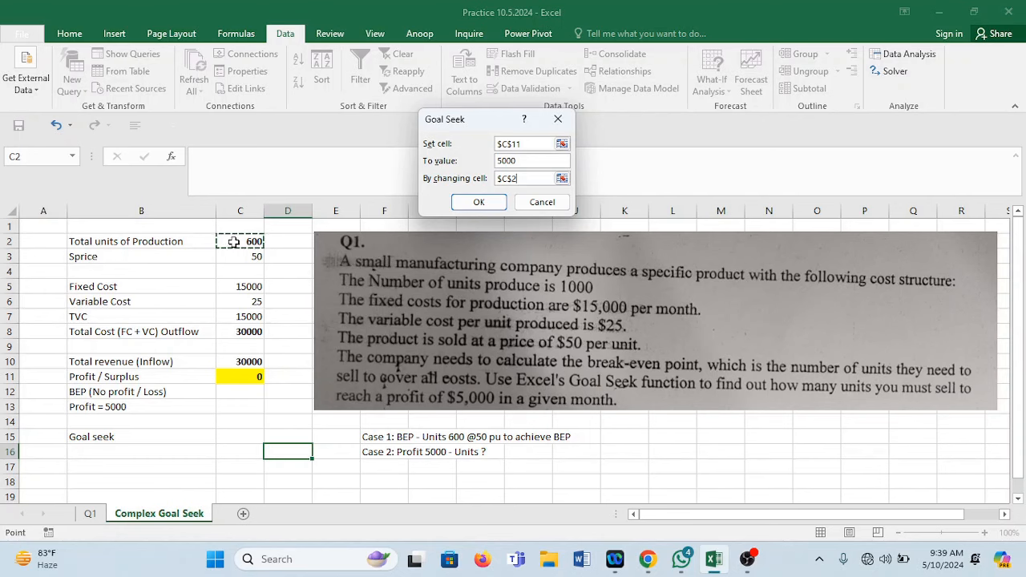
click(481, 202)
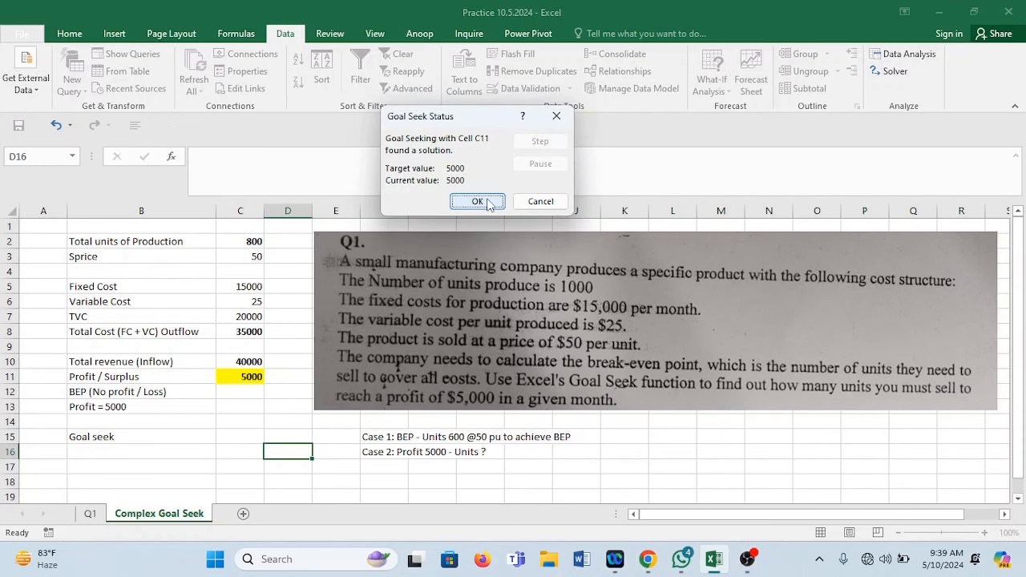